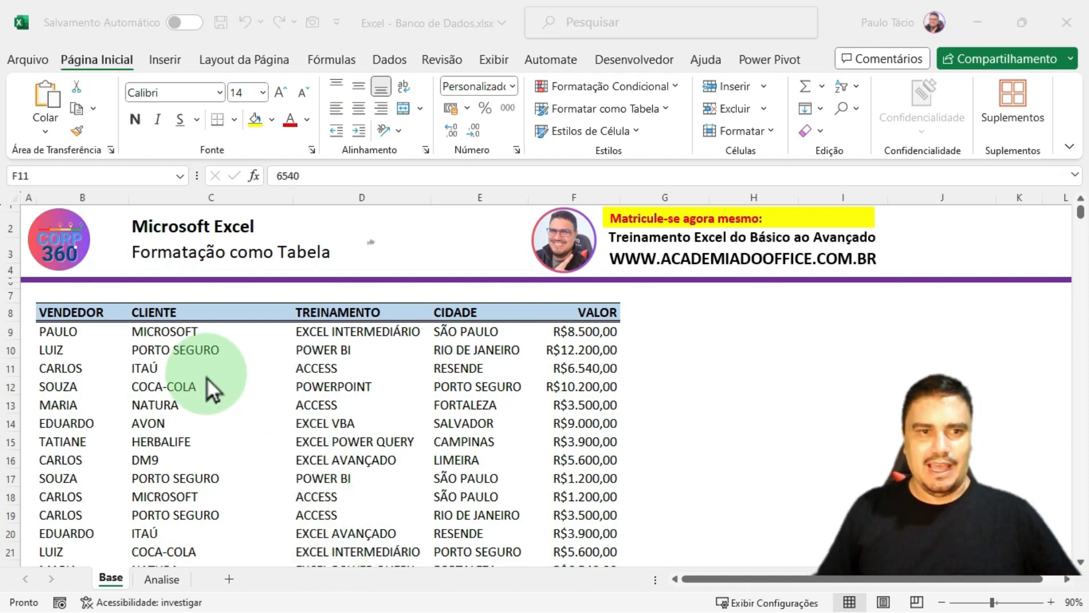
Step: Examine the header row and the records of the sales list on the Base sheet
click(85, 312)
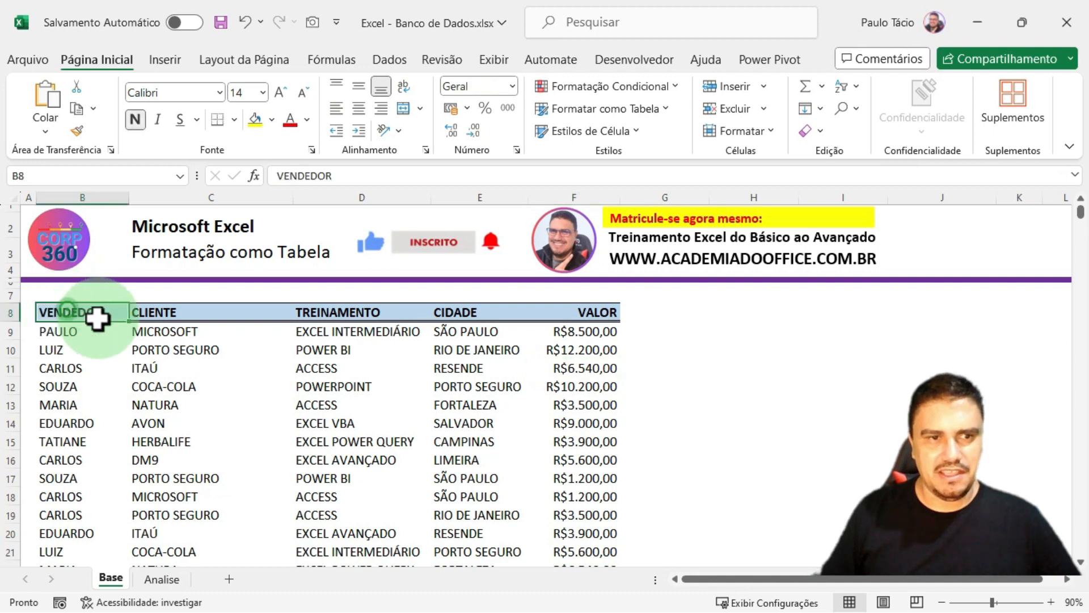
drag(89, 312, 601, 312)
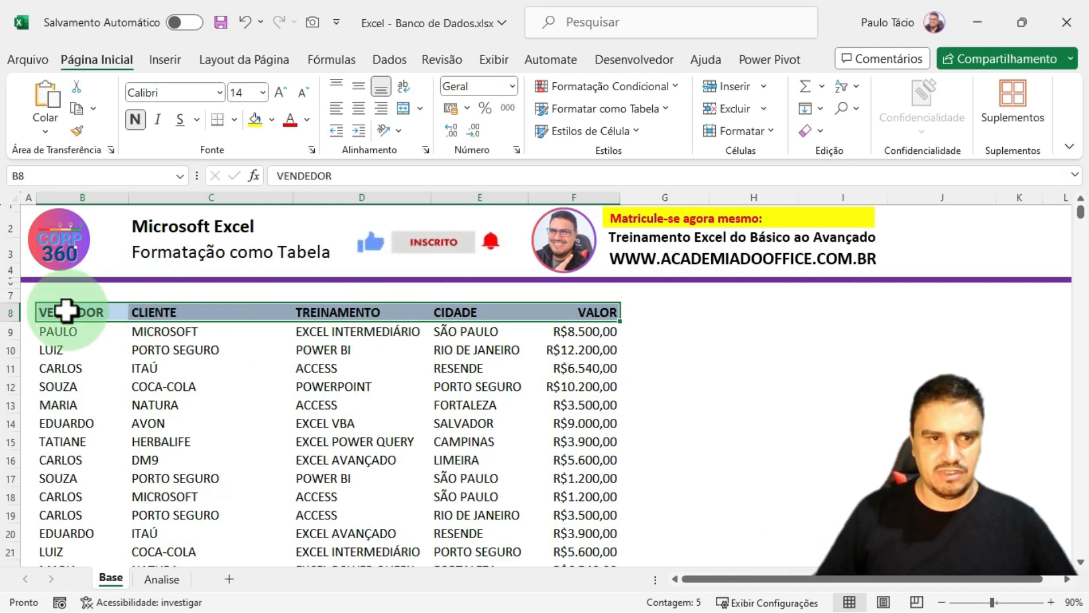
drag(66, 311, 591, 311)
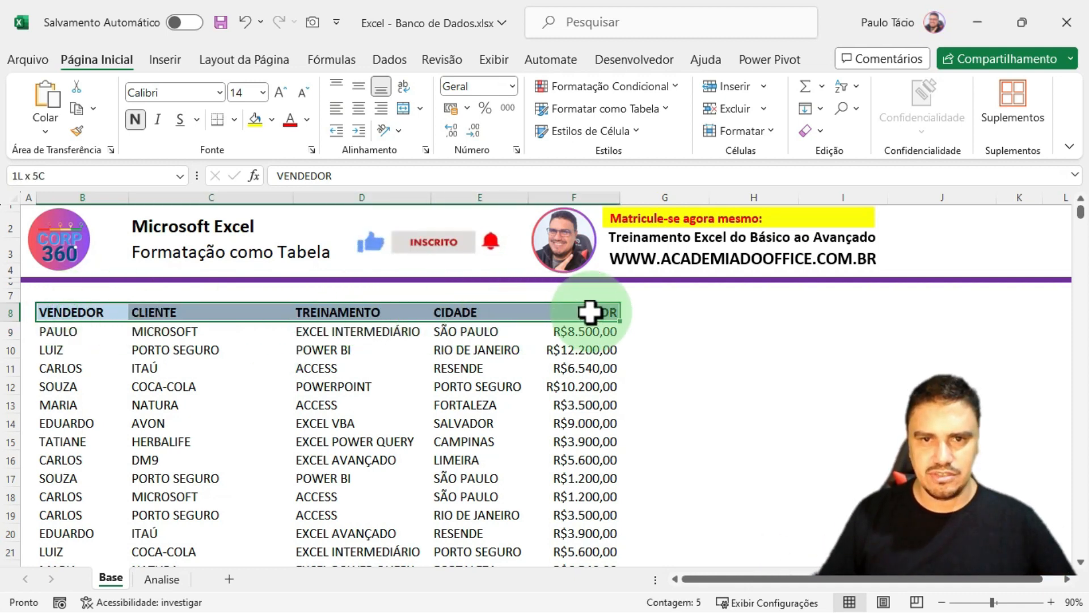
click(79, 346)
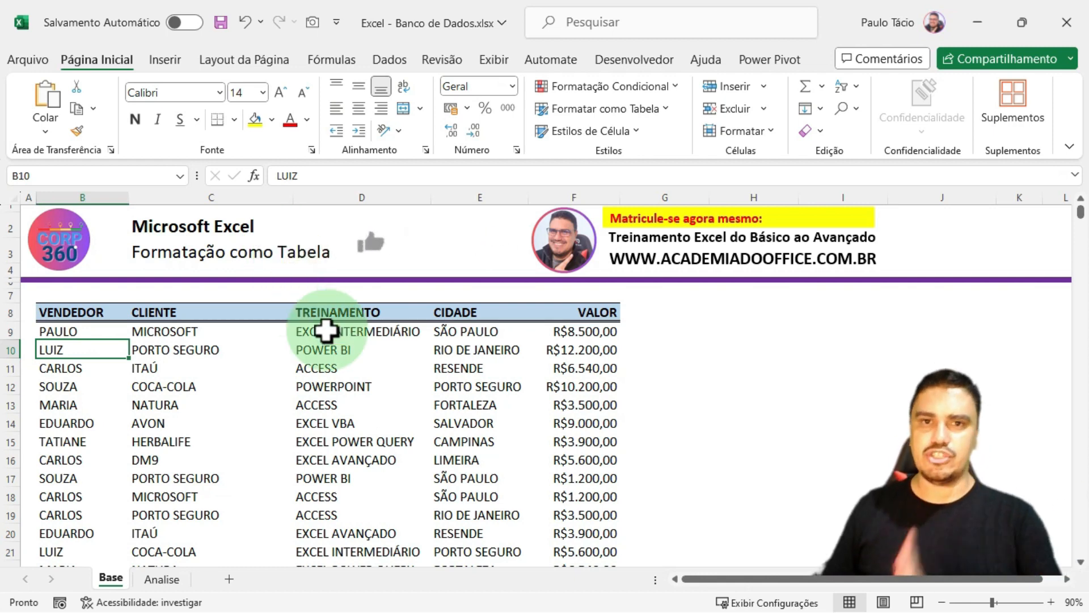
drag(359, 335, 356, 491)
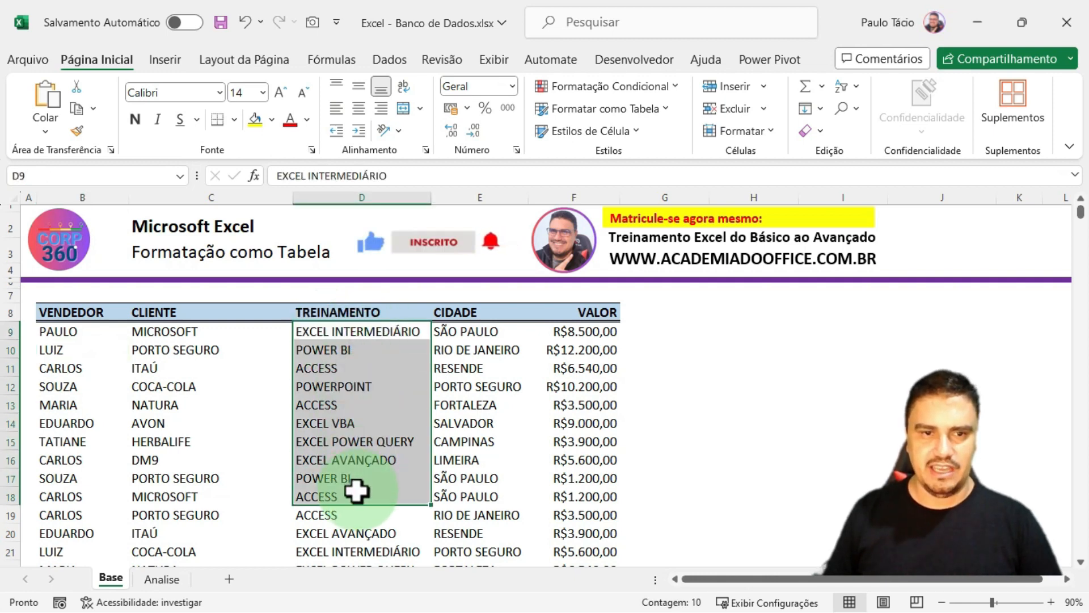
click(342, 392)
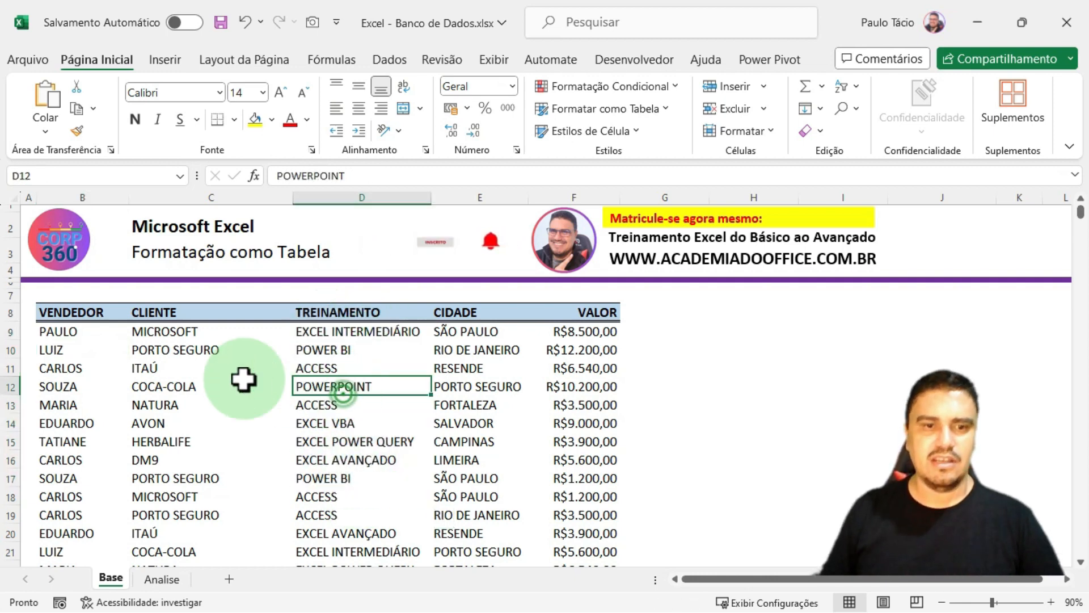
click(219, 365)
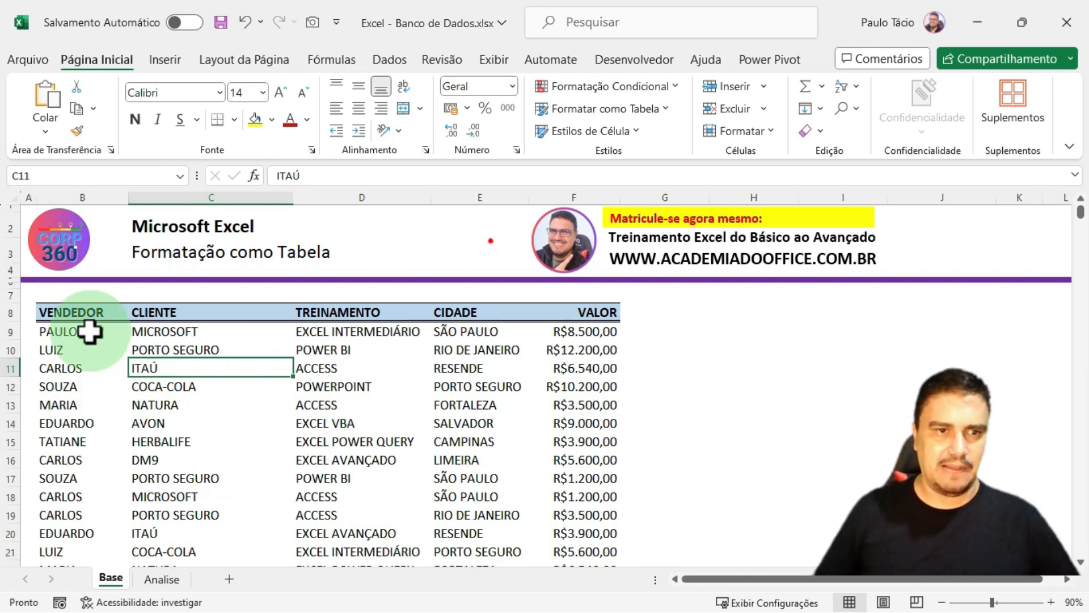
click(83, 315)
click(370, 368)
click(114, 349)
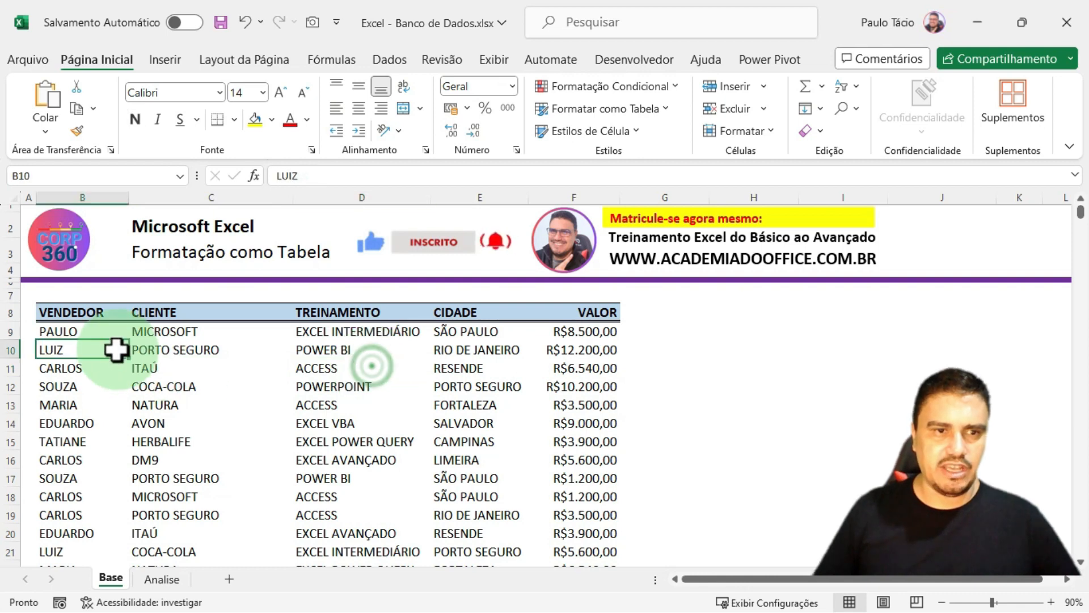
click(94, 315)
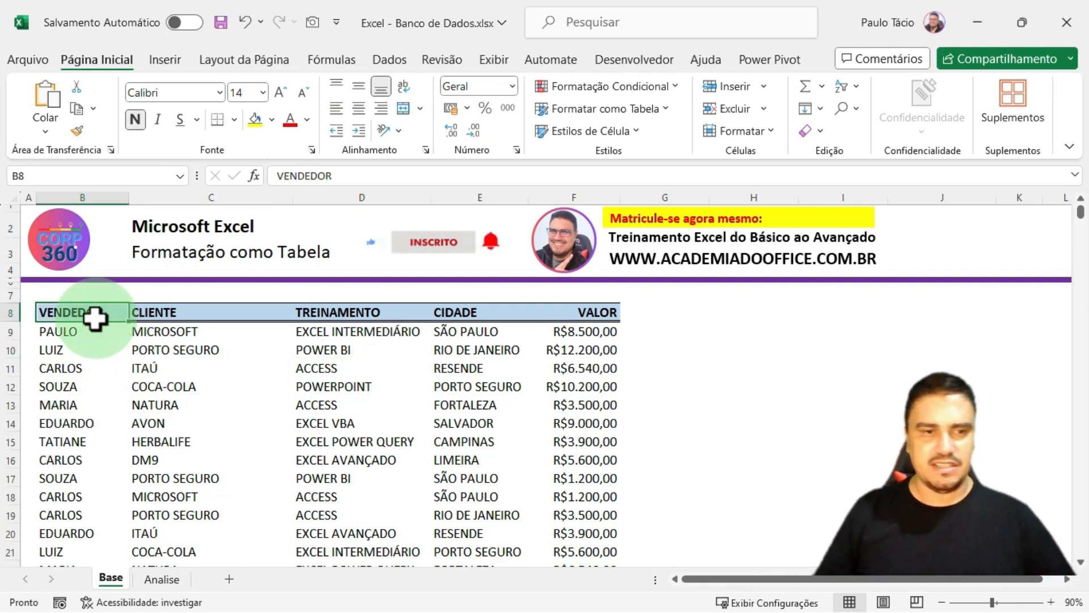
click(318, 434)
click(159, 365)
click(409, 479)
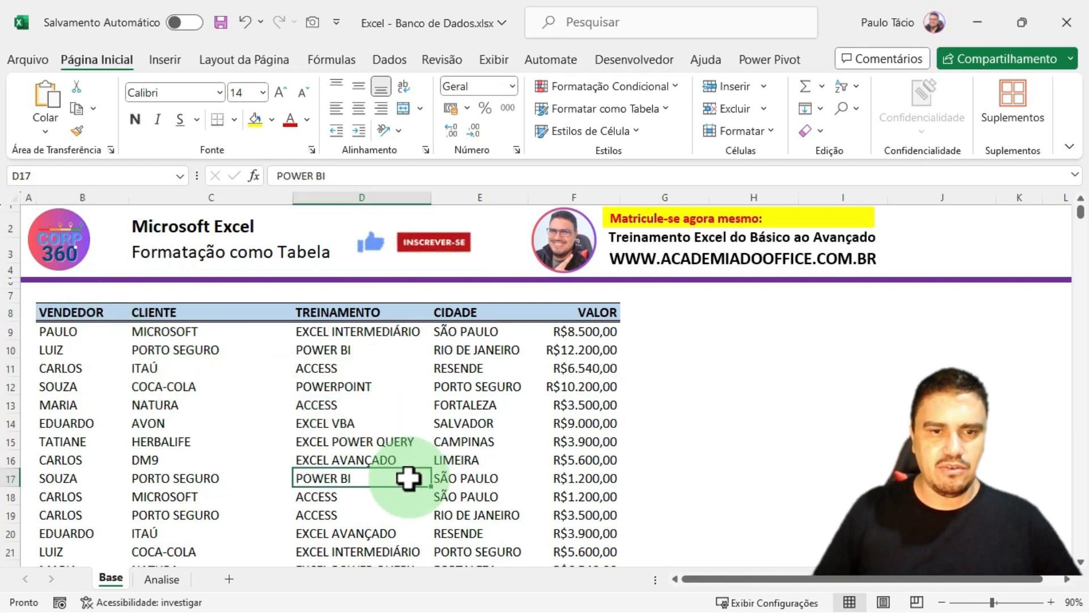
Step: Format the sales list $B$8:$F$26 as a table with headers, using a blue Média style with grey banded rows
click(175, 423)
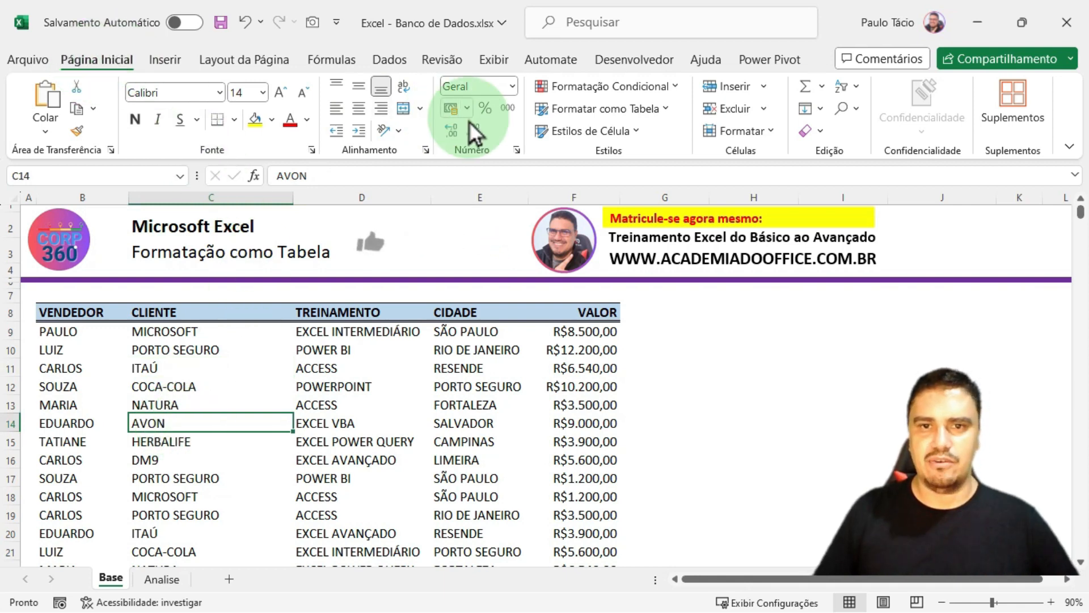
click(669, 114)
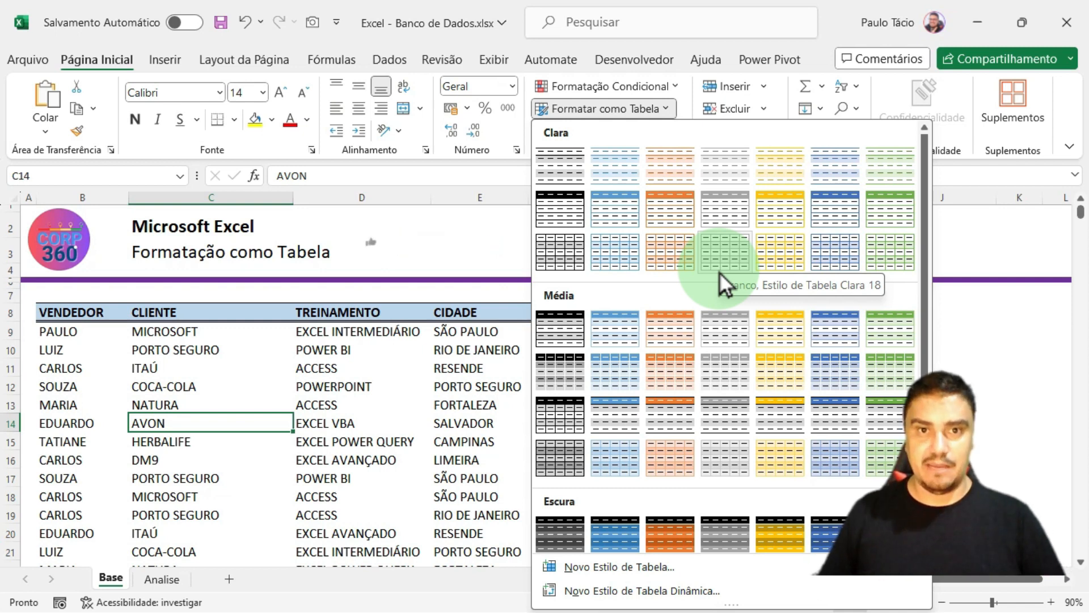
click(614, 431)
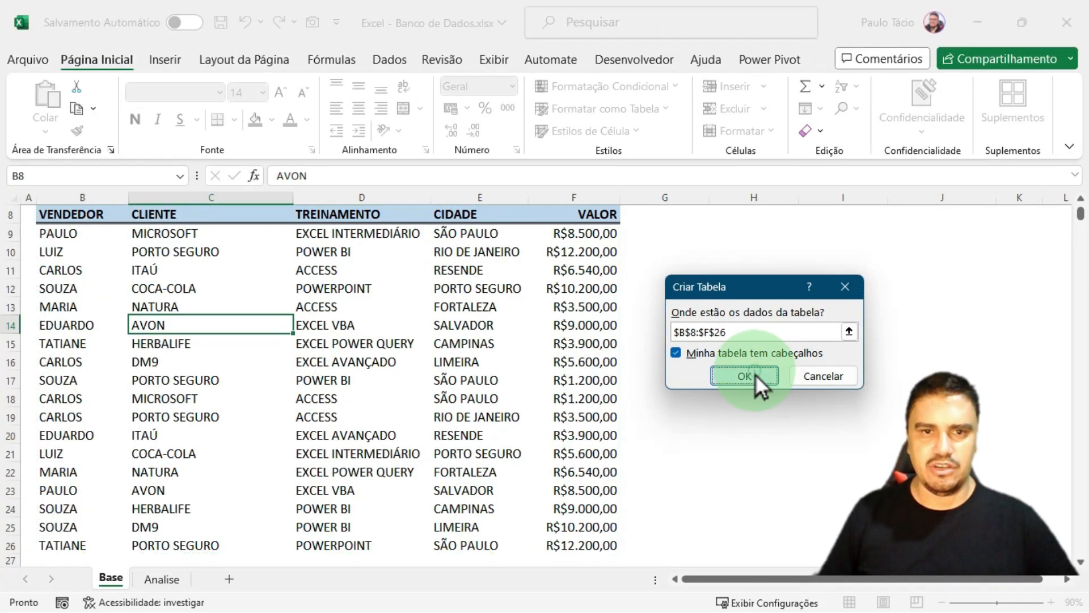
click(744, 375)
click(384, 326)
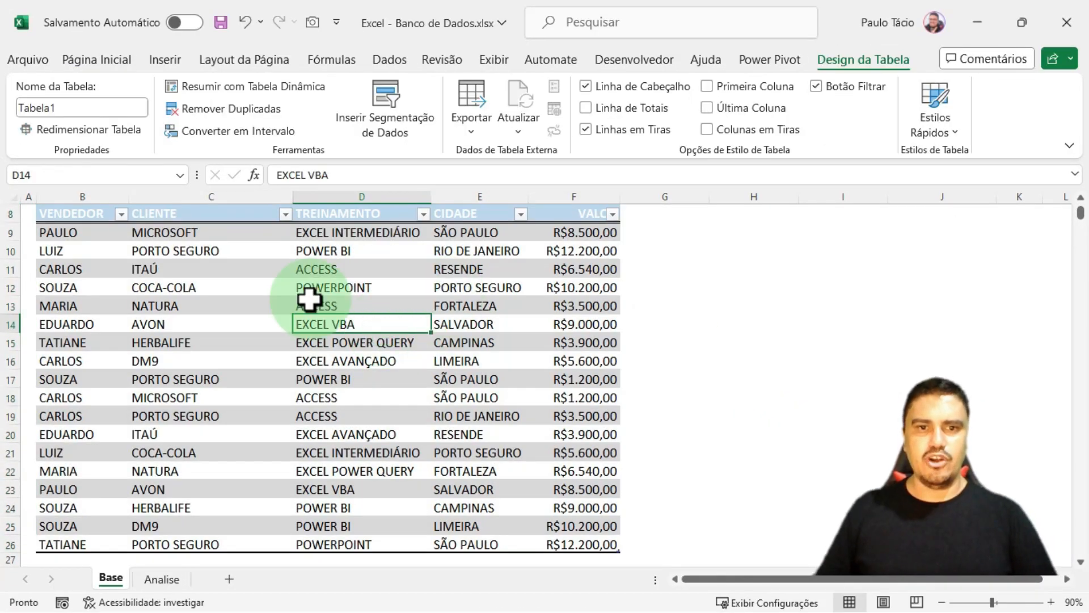
Step: Set the font colour of the table's header row, VENDEDOR through VALOR, to Automática
scroll(214, 296, up, 3)
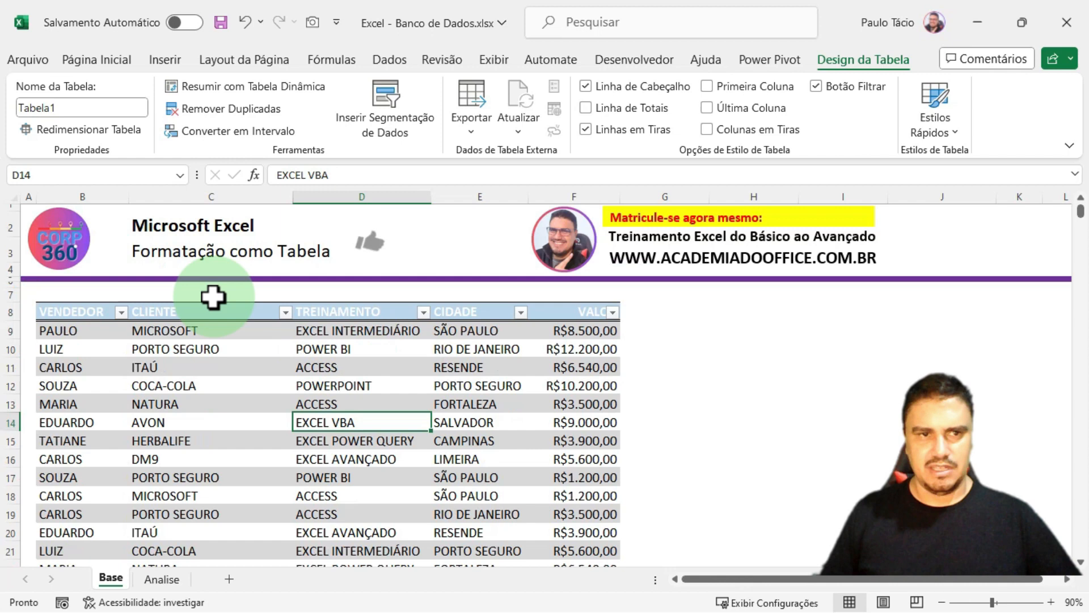
click(84, 311)
drag(241, 310, 564, 311)
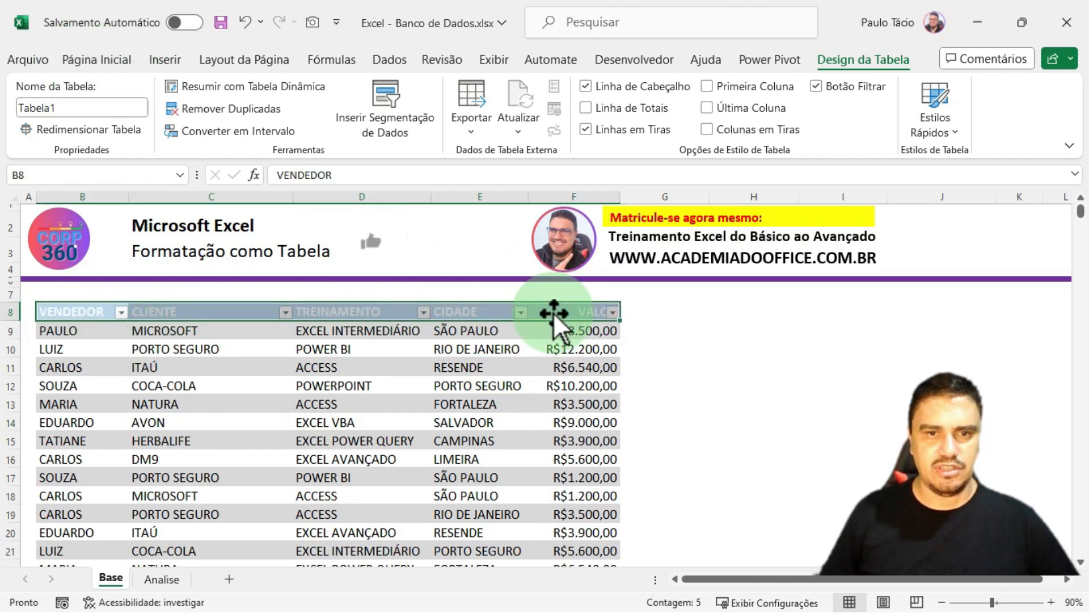
click(104, 59)
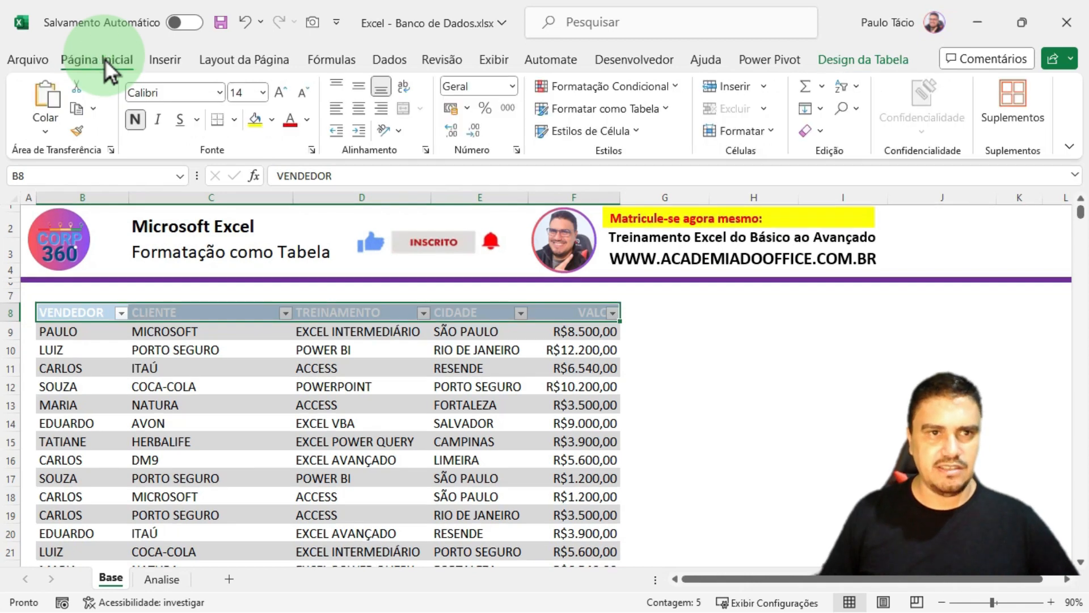
click(307, 122)
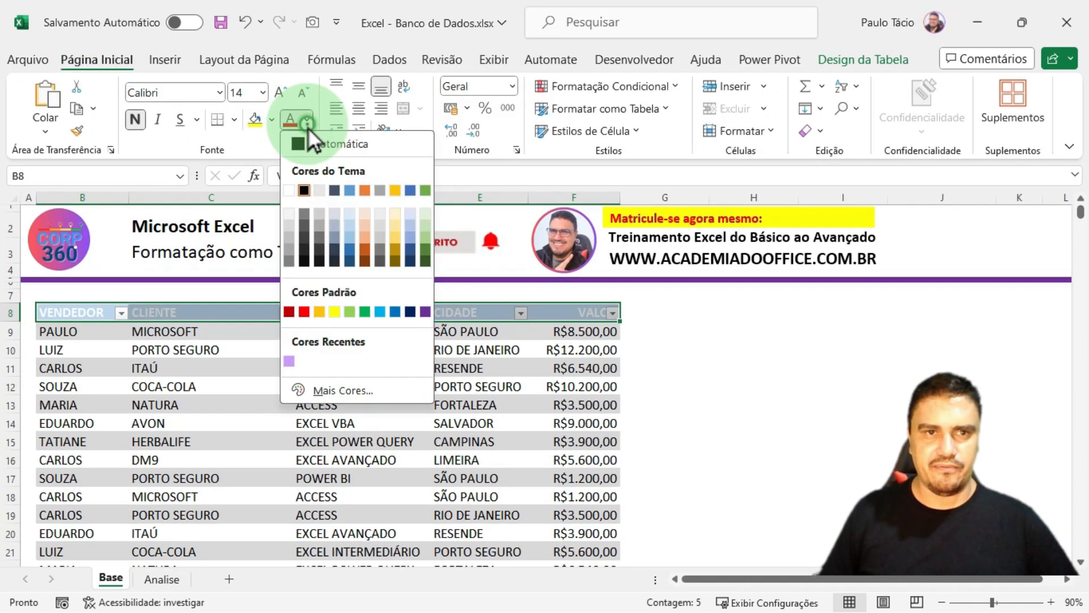
click(330, 151)
click(136, 385)
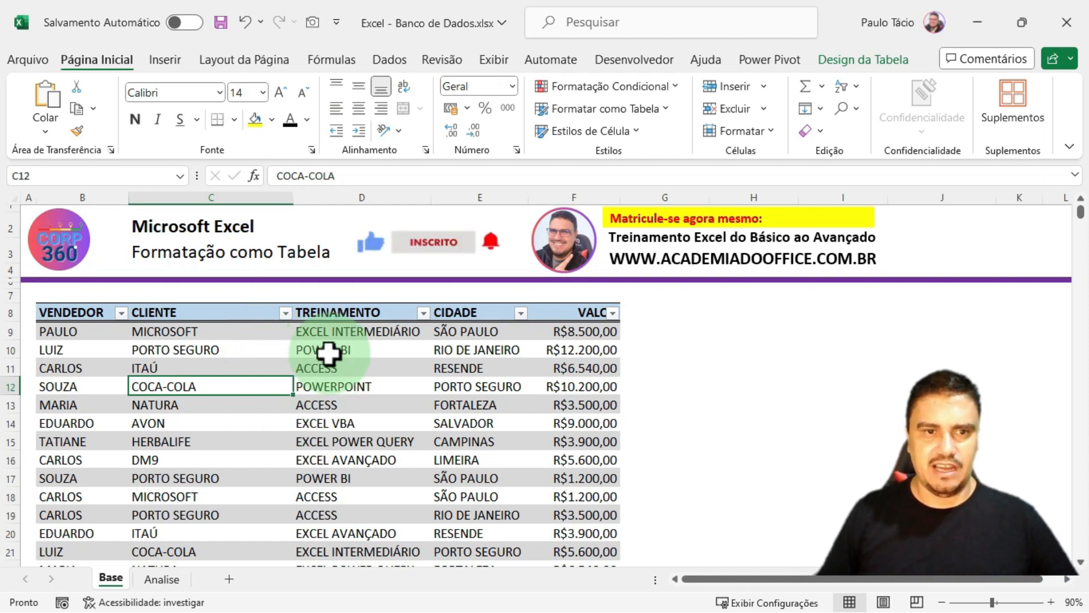
Step: Check the availability of the table design tools with cells inside and outside the table selected
click(196, 351)
click(484, 376)
click(219, 414)
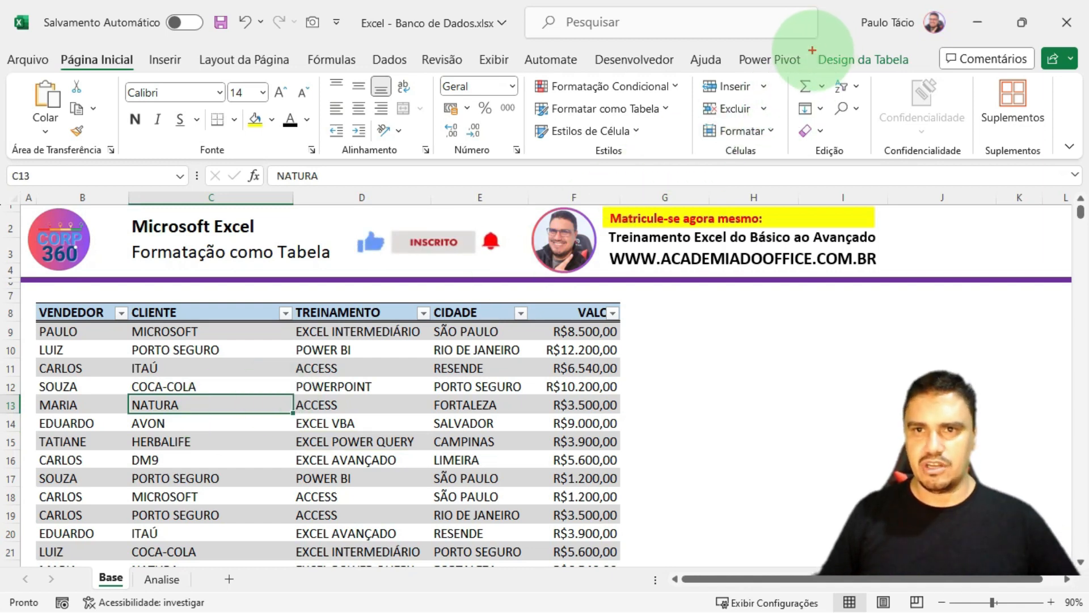
drag(804, 44, 926, 72)
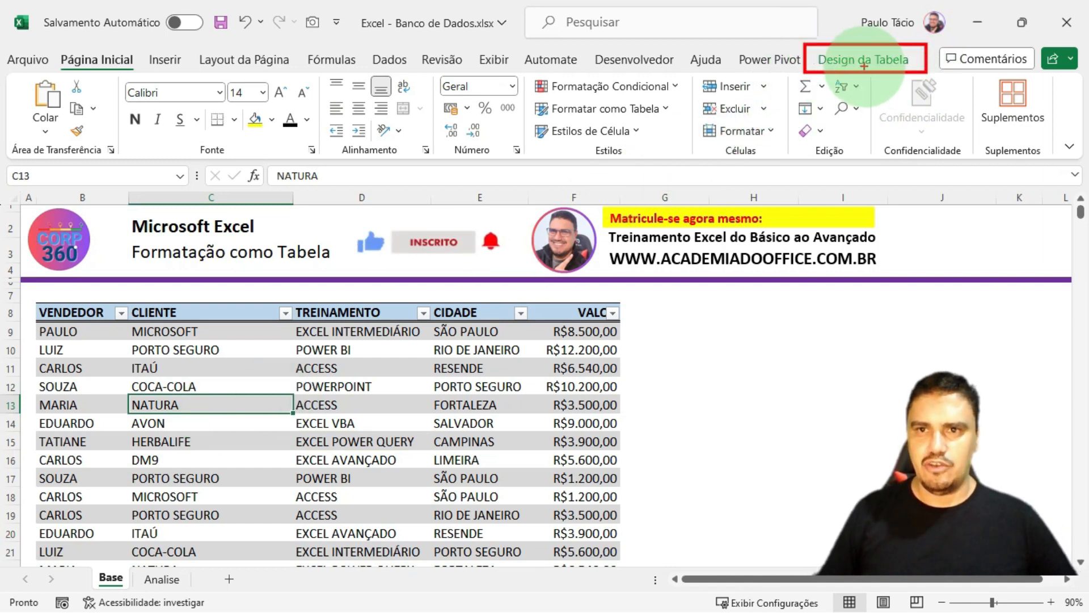
click(532, 365)
click(329, 369)
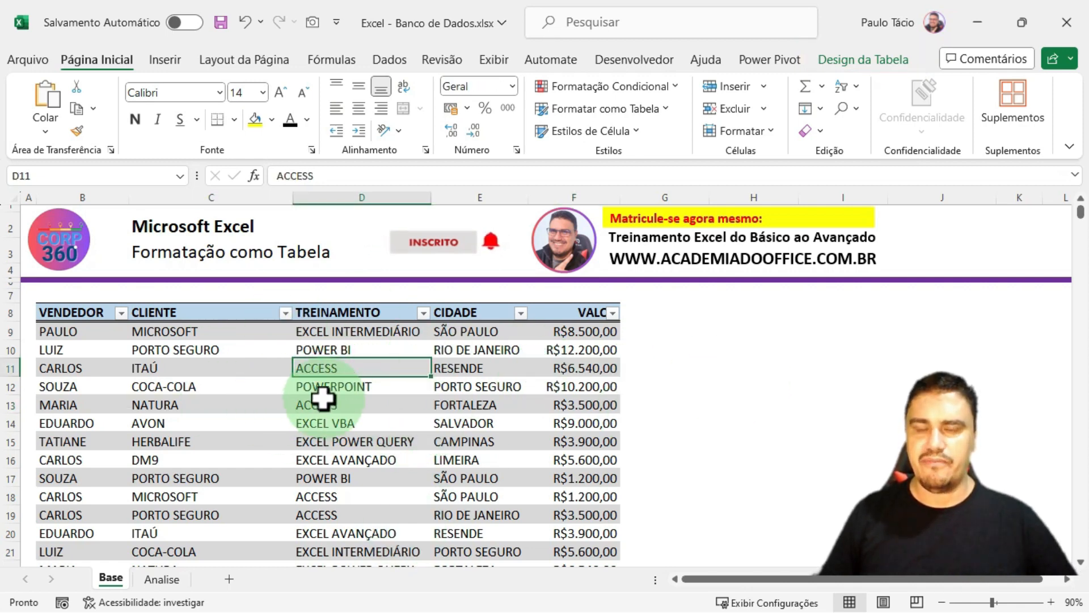
click(800, 368)
click(812, 63)
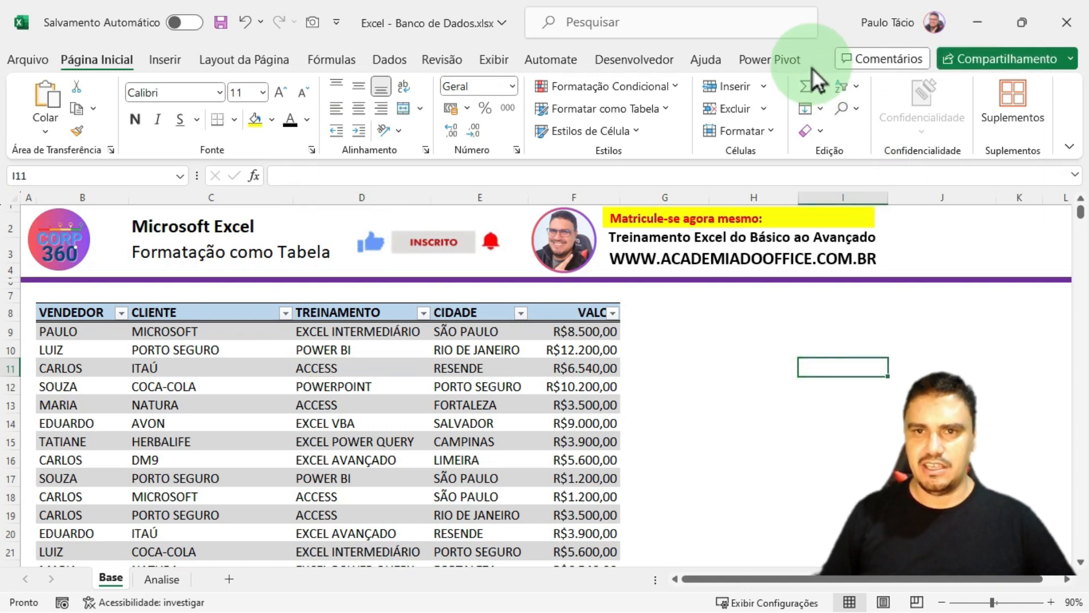
Step: Rename the sales table as Vendas_Cursos
click(173, 372)
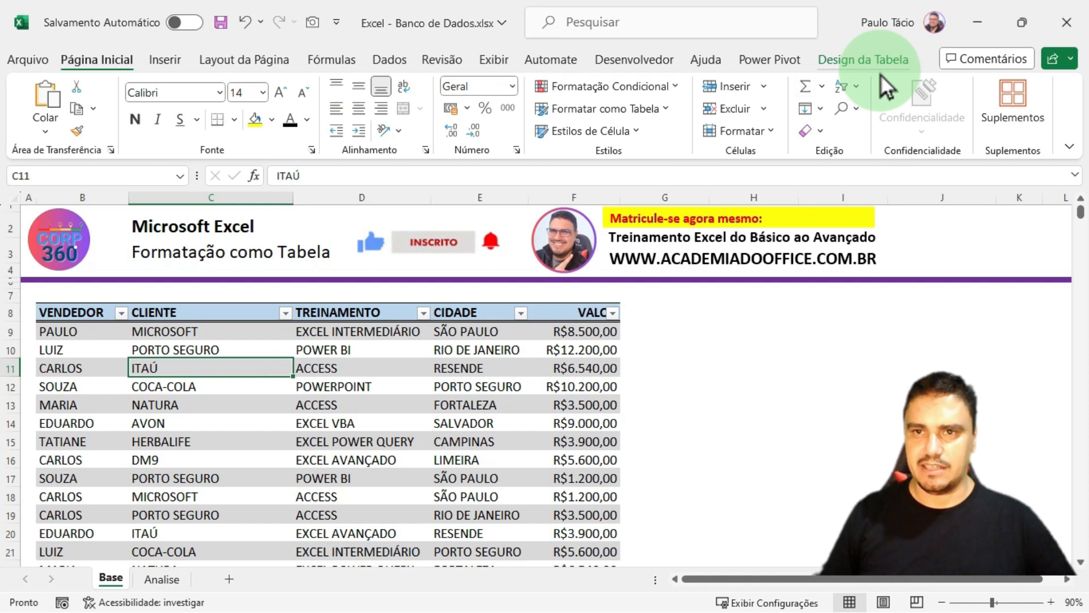
click(866, 59)
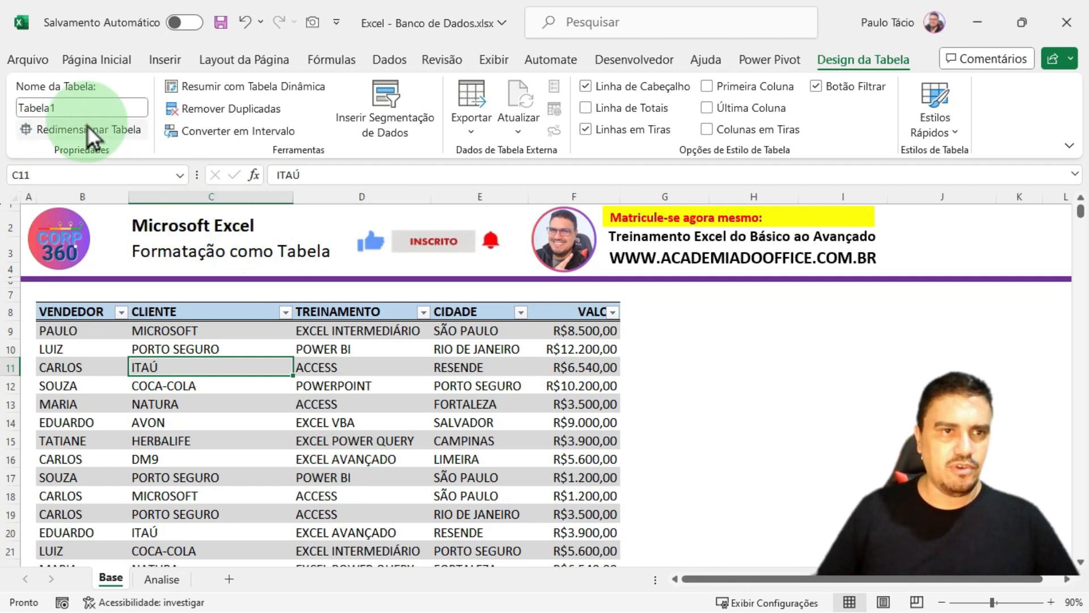
click(77, 108)
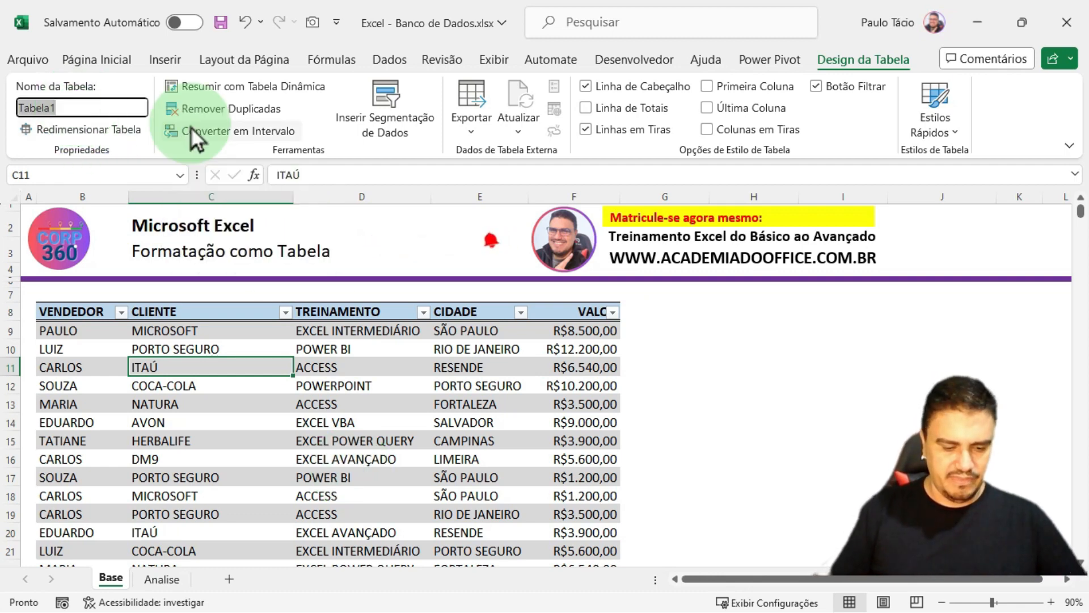
text(VEndas)
key(BackSpace)
key(BackSpace)
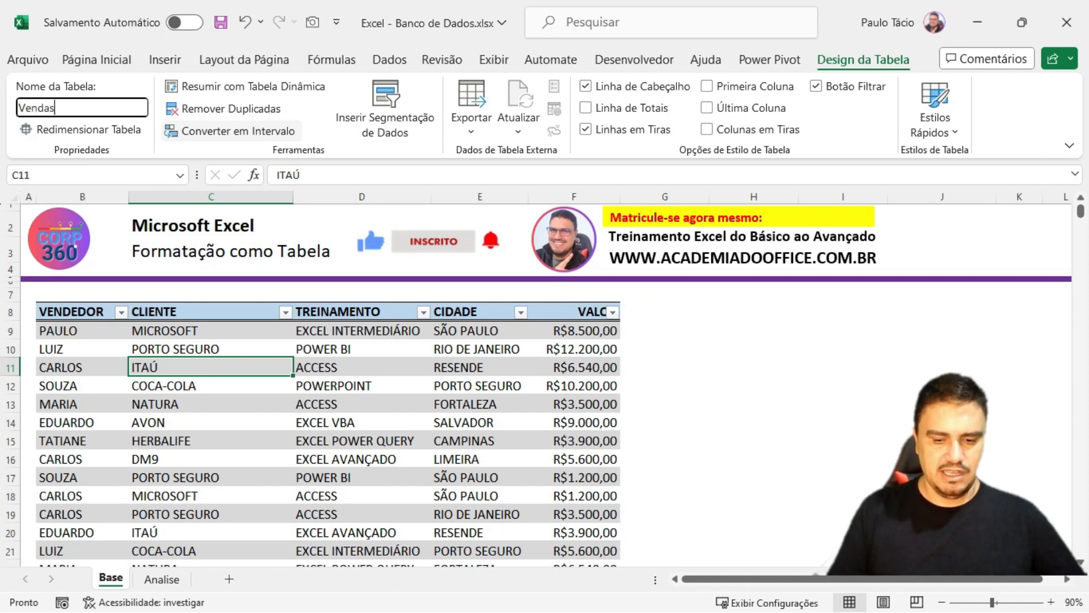
text(_Cursos)
key(Return)
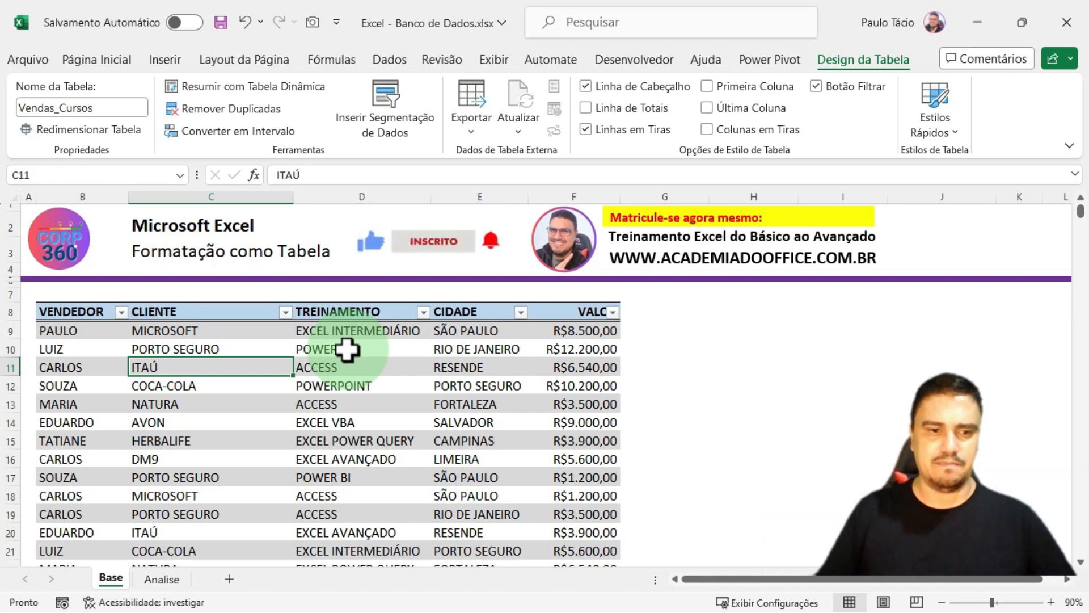
Step: Compare the empty totals on the Analise sheet with the VALOR column and table name on the Base sheet
click(162, 580)
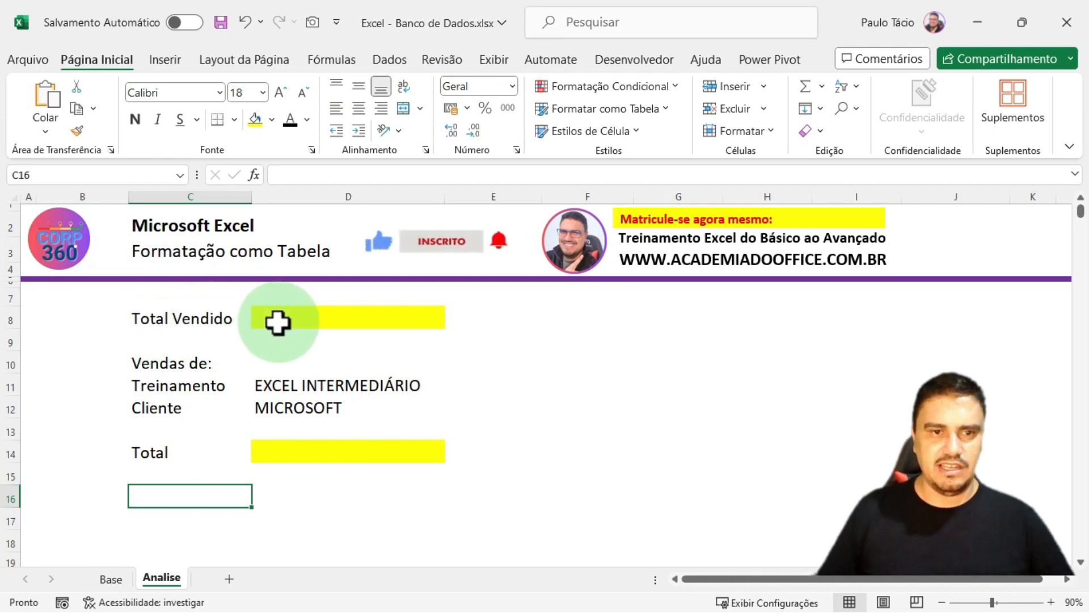
click(110, 581)
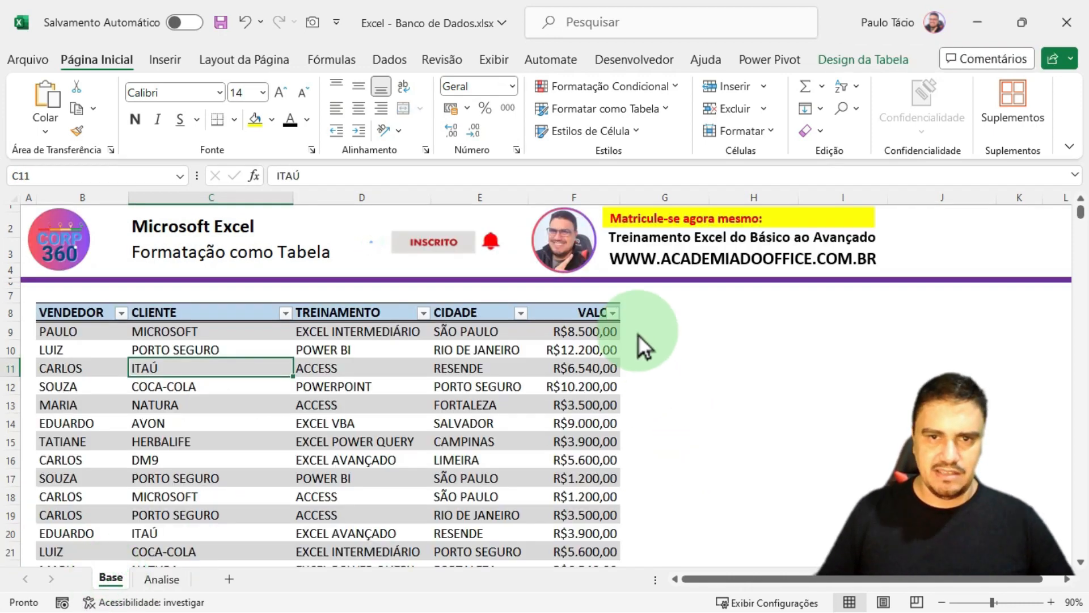
drag(584, 312, 566, 496)
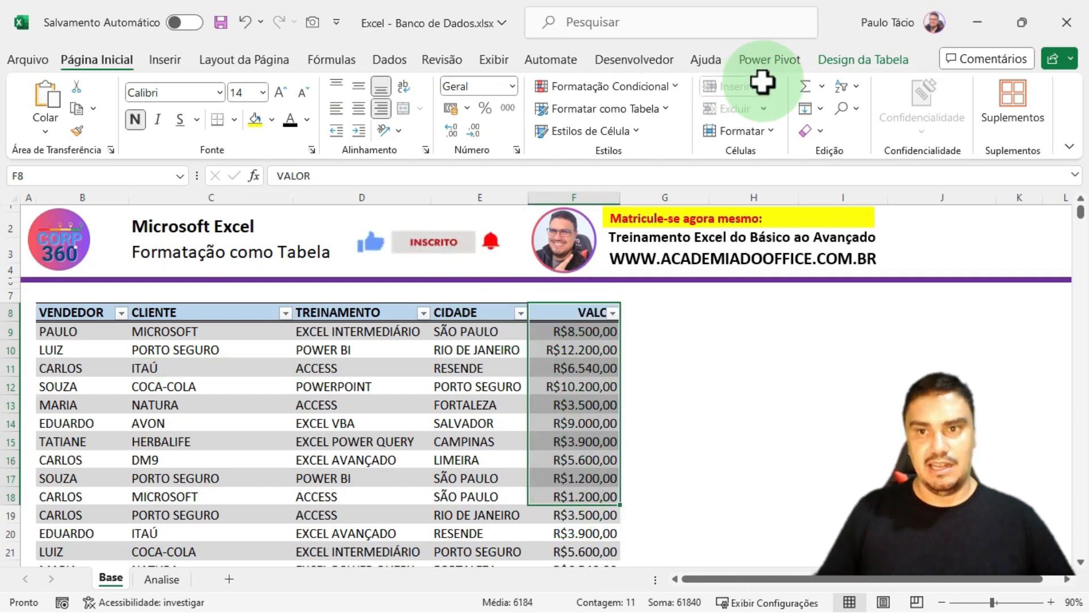
click(853, 61)
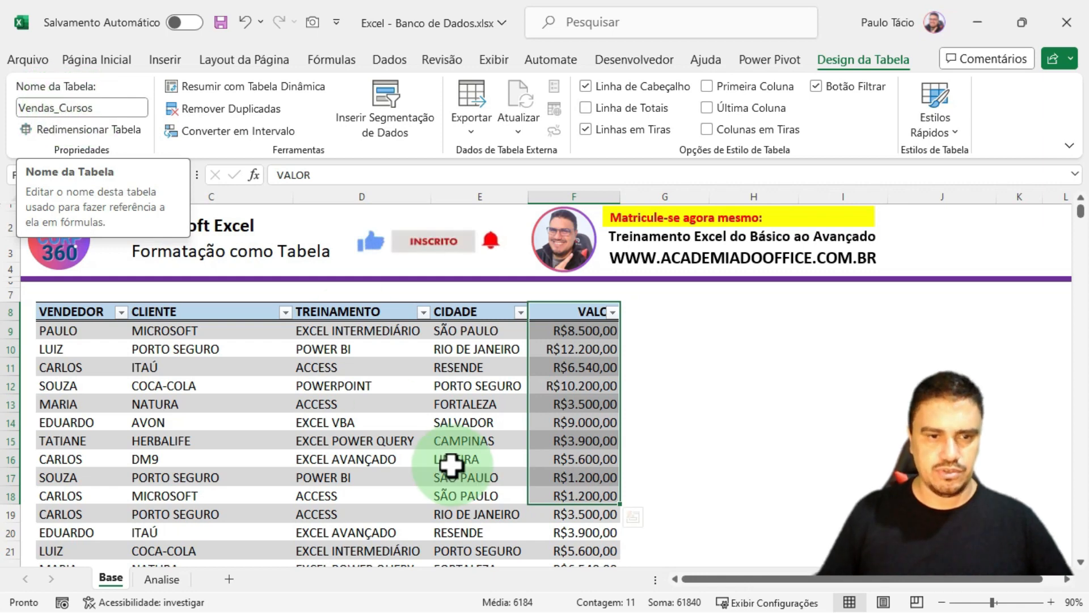
Step: Start a SOMA formula in the Total Vendido cell D8 of the Analise sheet
click(161, 579)
click(339, 316)
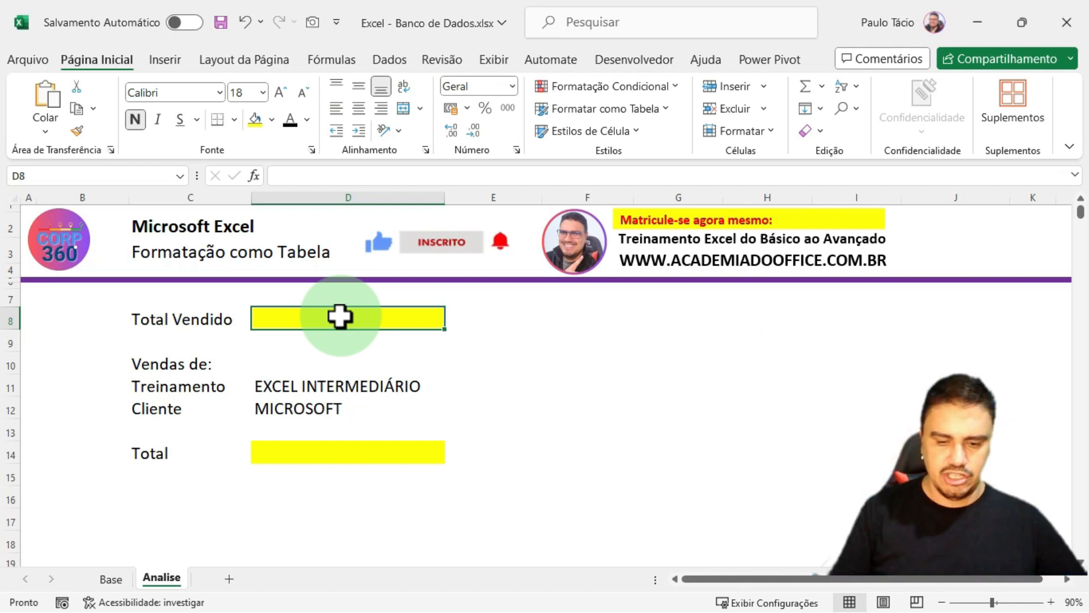
text(=soma)
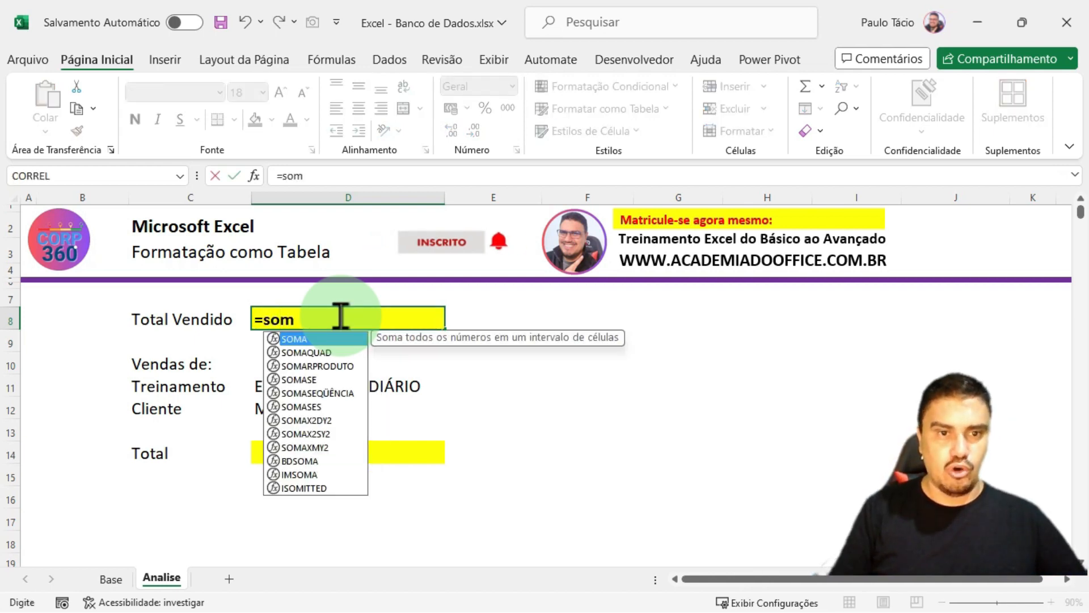
key(BackSpace)
key(BackSpace)
key(BackSpace)
key(BackSpace)
text(SOMA()
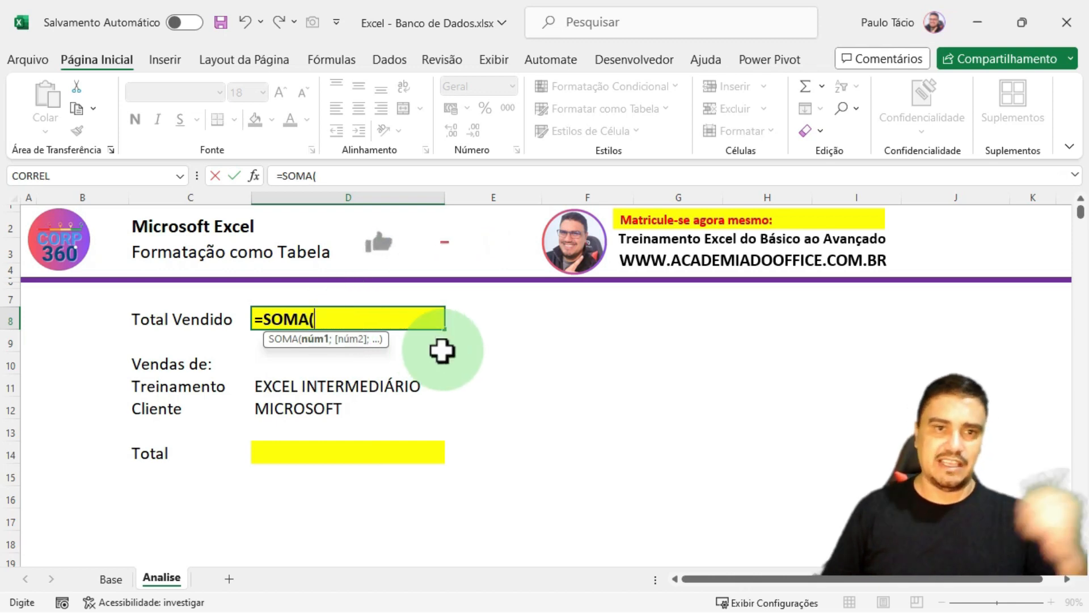
Step: Complete the Total Vendido formula with the table column Vendas_Cursos[VALOR] as the range to sum
text(VE)
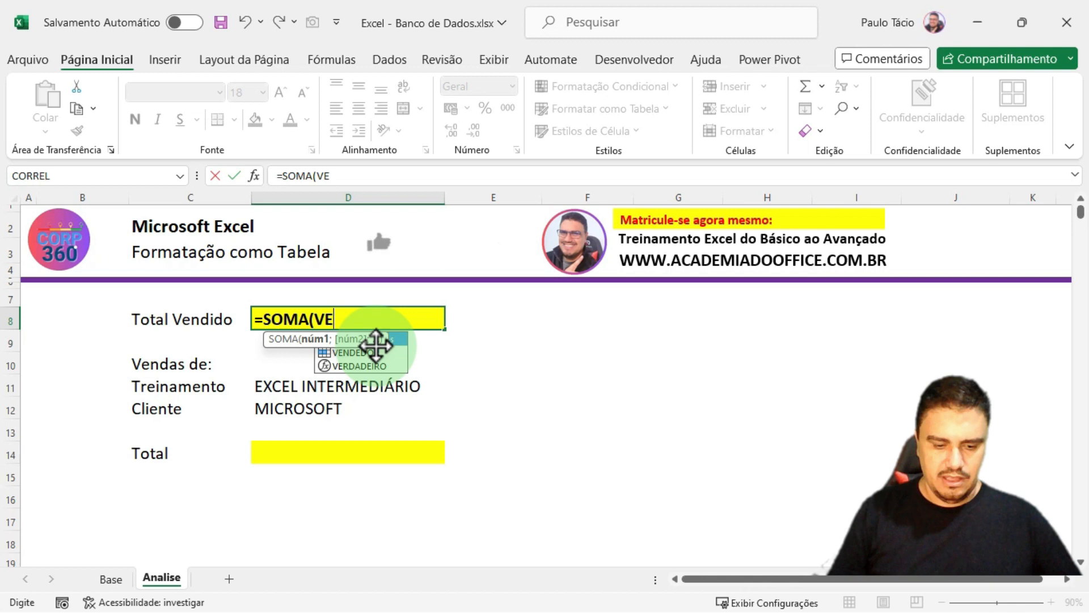
text(N)
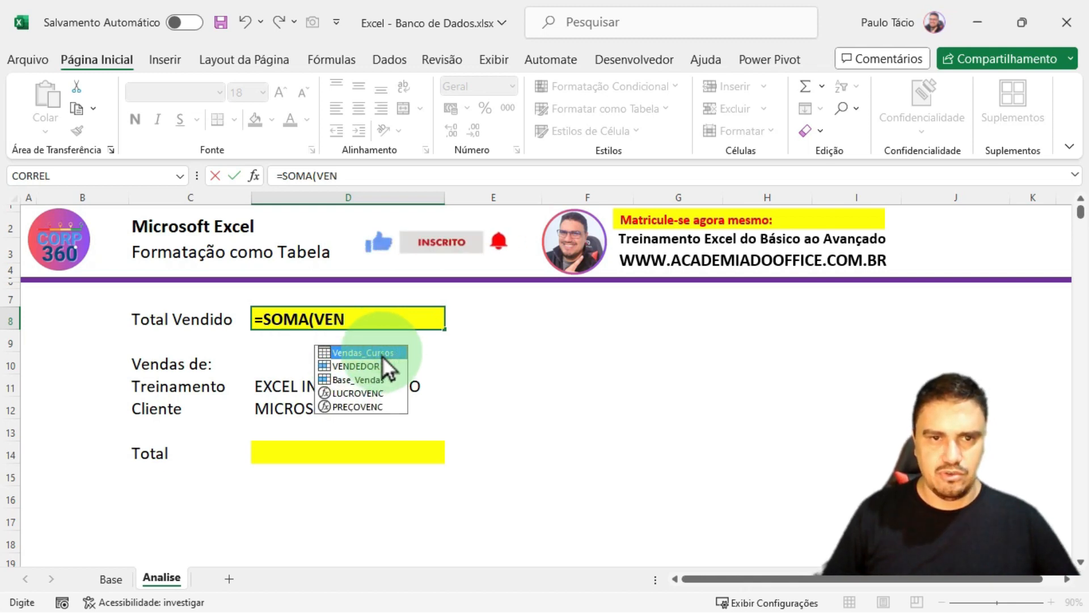
double_click(382, 354)
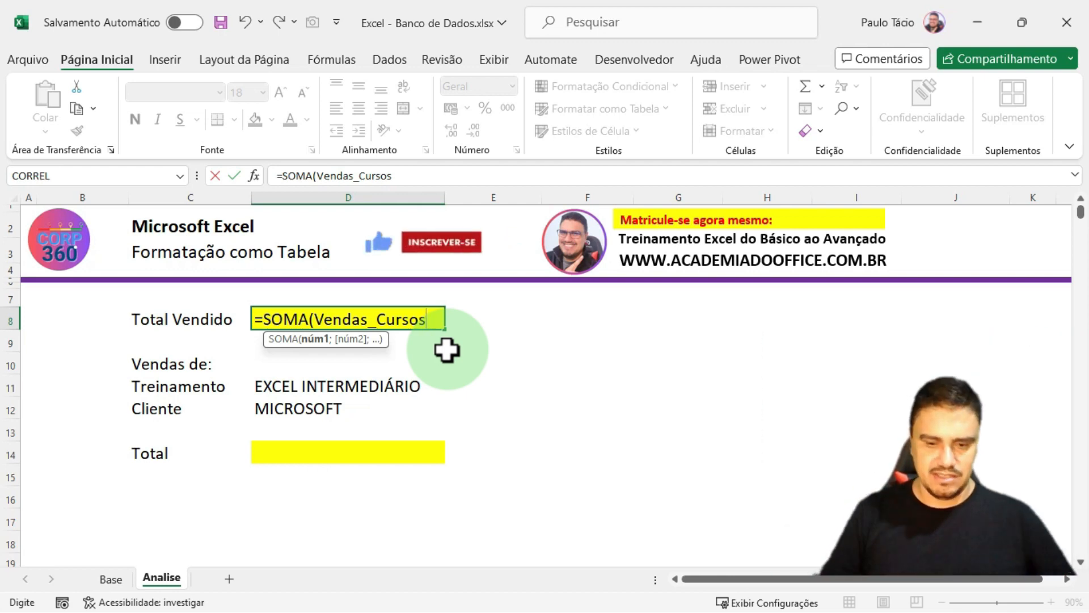
text([)
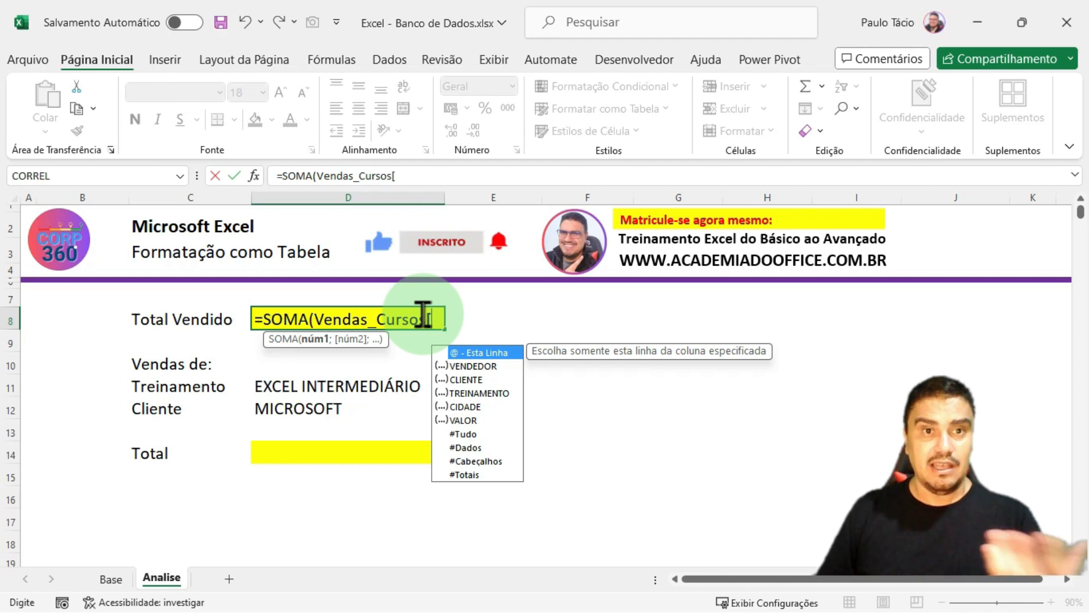
double_click(472, 423)
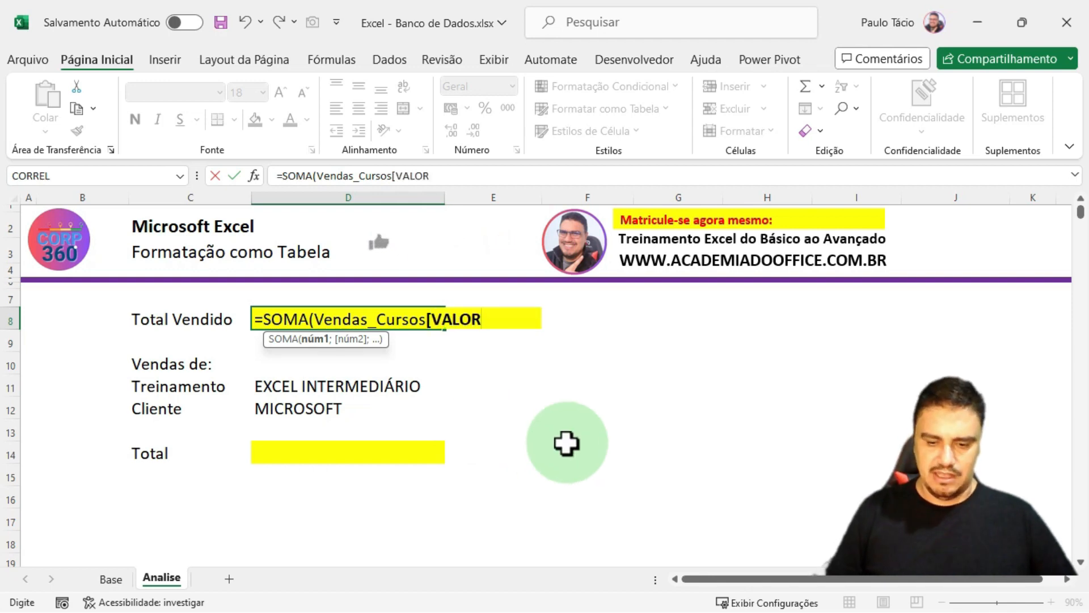
text(])
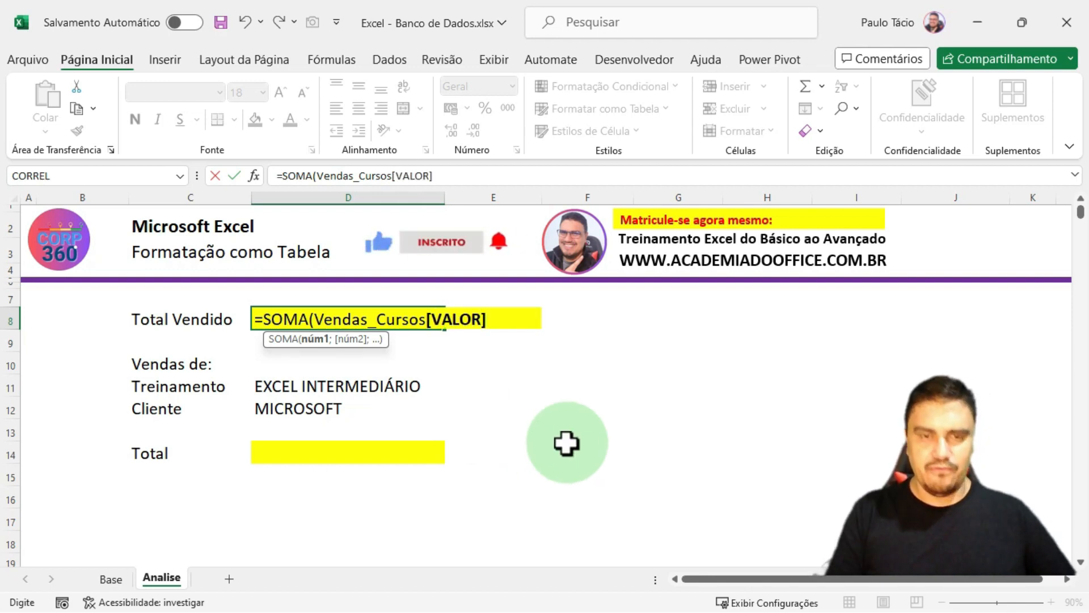
text())
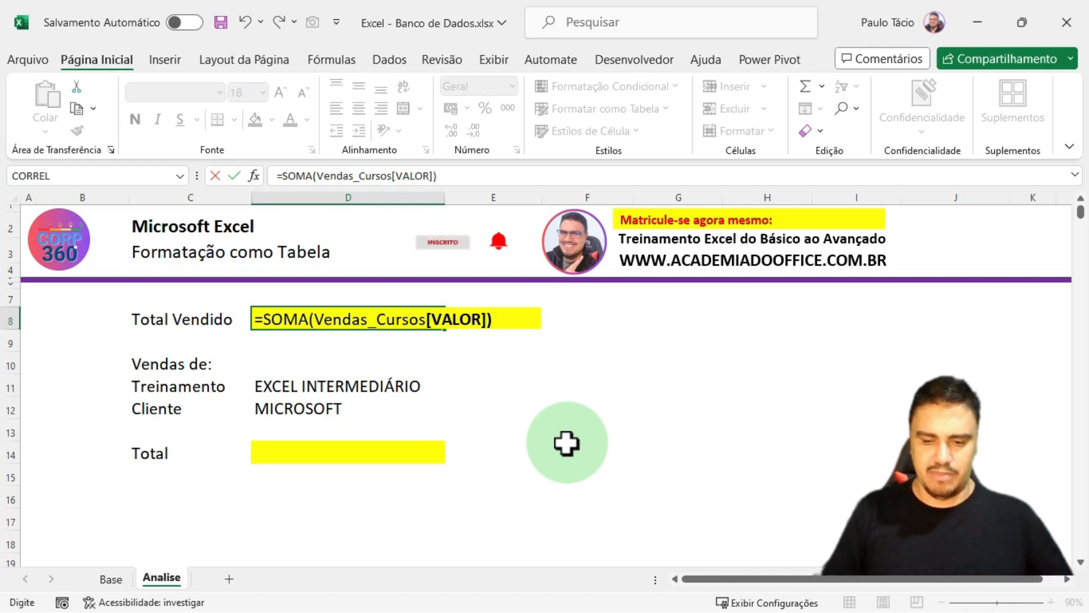
key(Return)
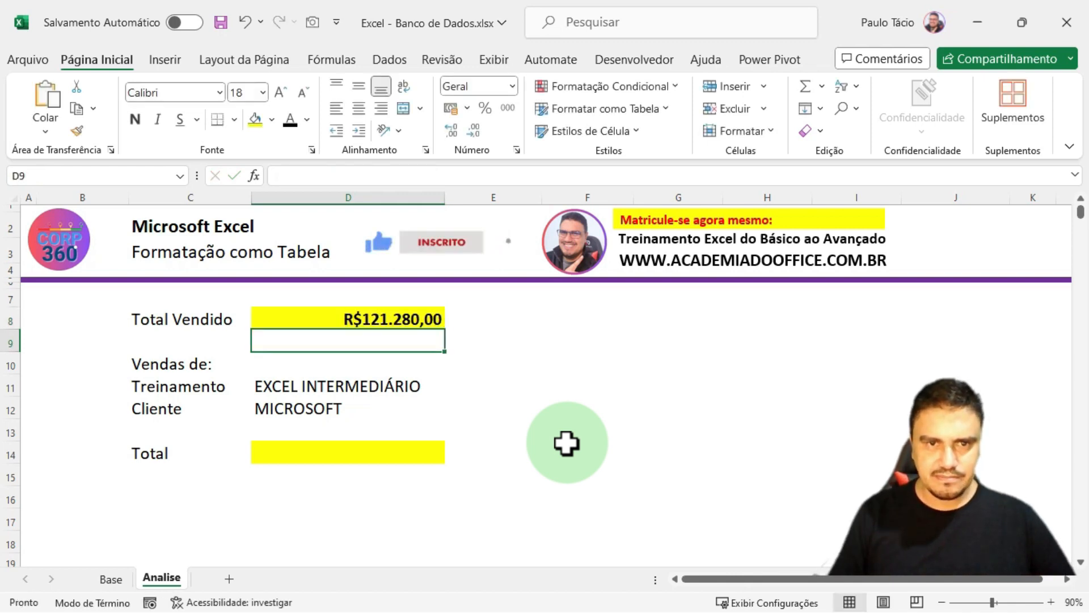
click(381, 322)
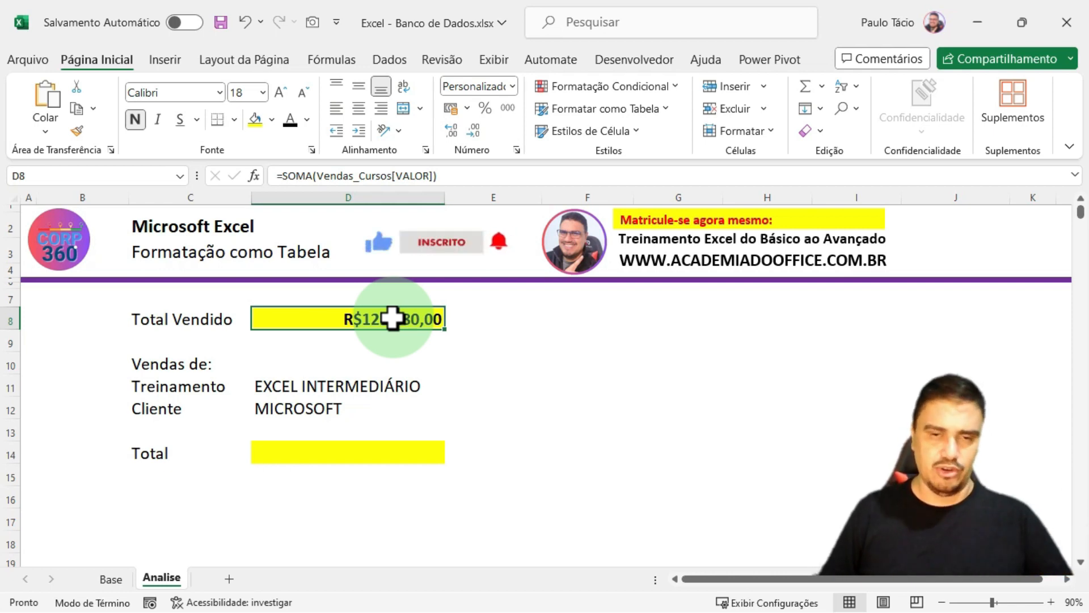
Step: Start a SOMASES formula in the Total cell D14 with Vendas_Cursos[VALOR] as the sum range
click(334, 454)
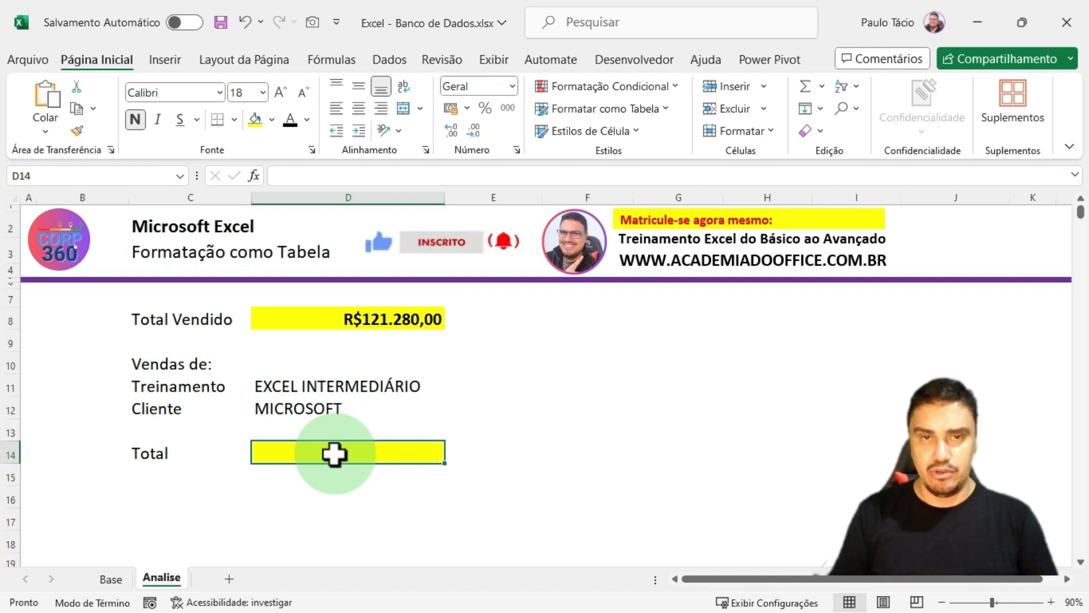
text(=)
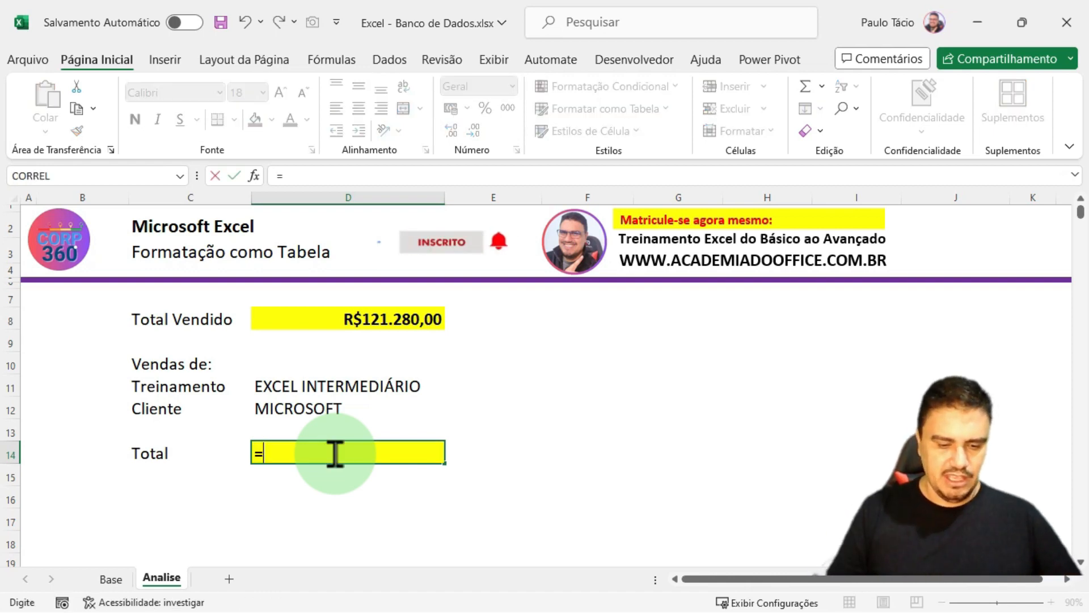
text(SOMASES()
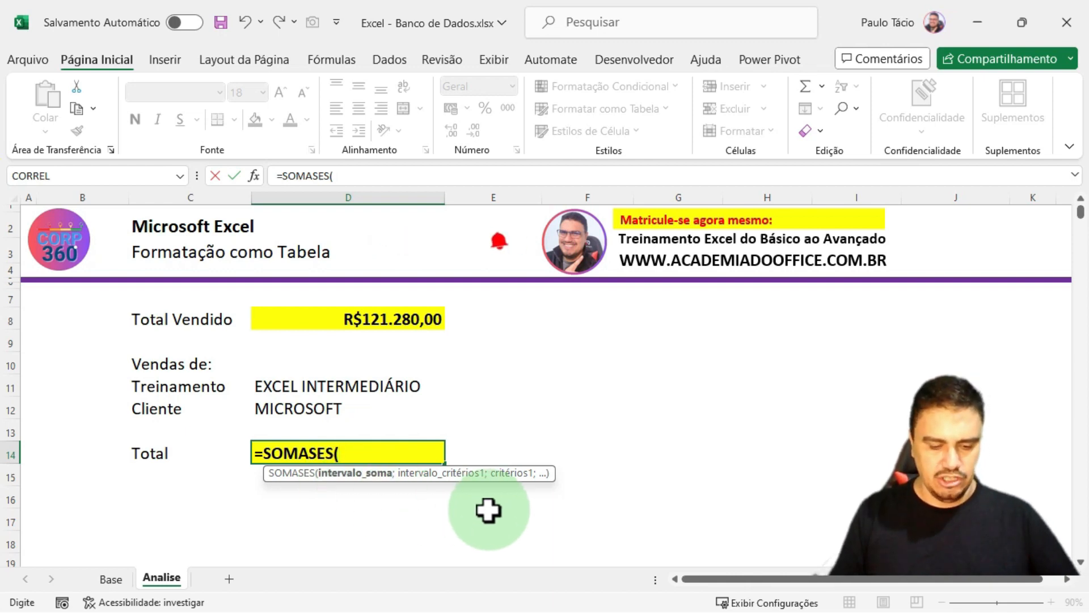
text(VEN)
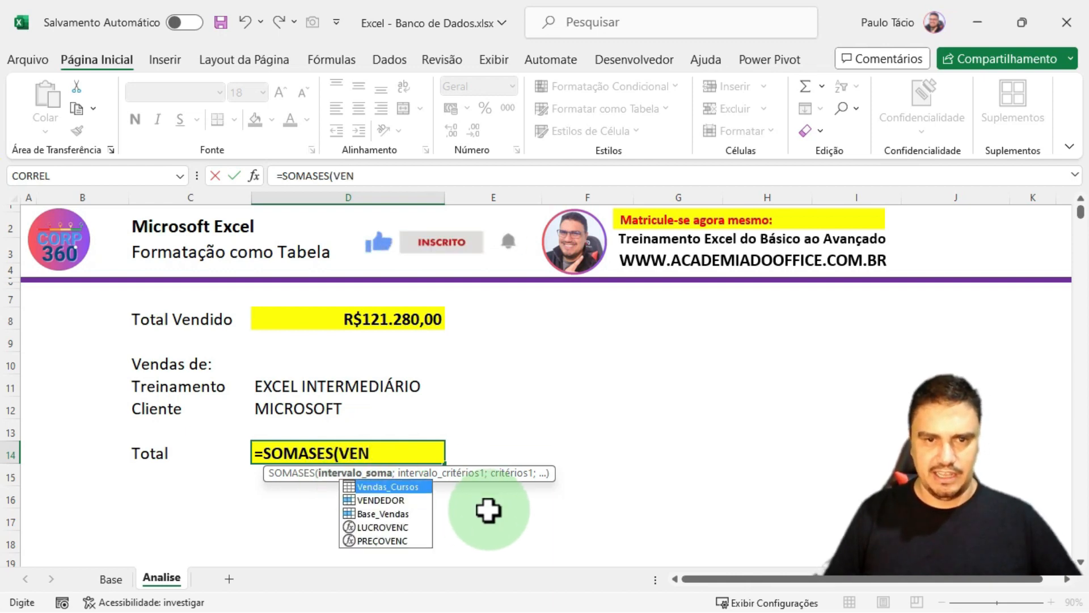
key(Tab)
text([)
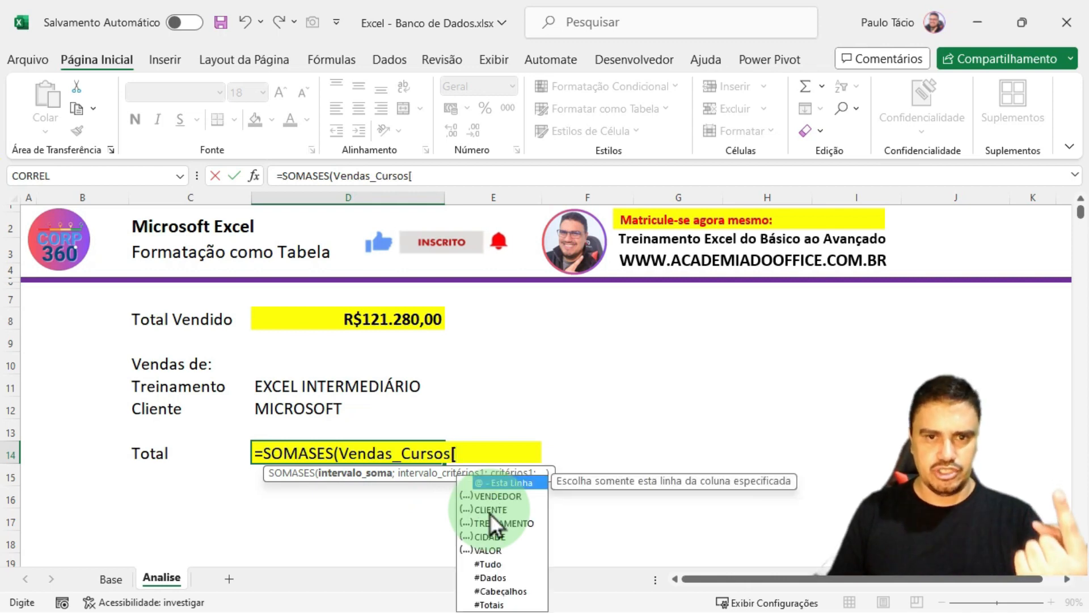
key(Down)
key(Down)
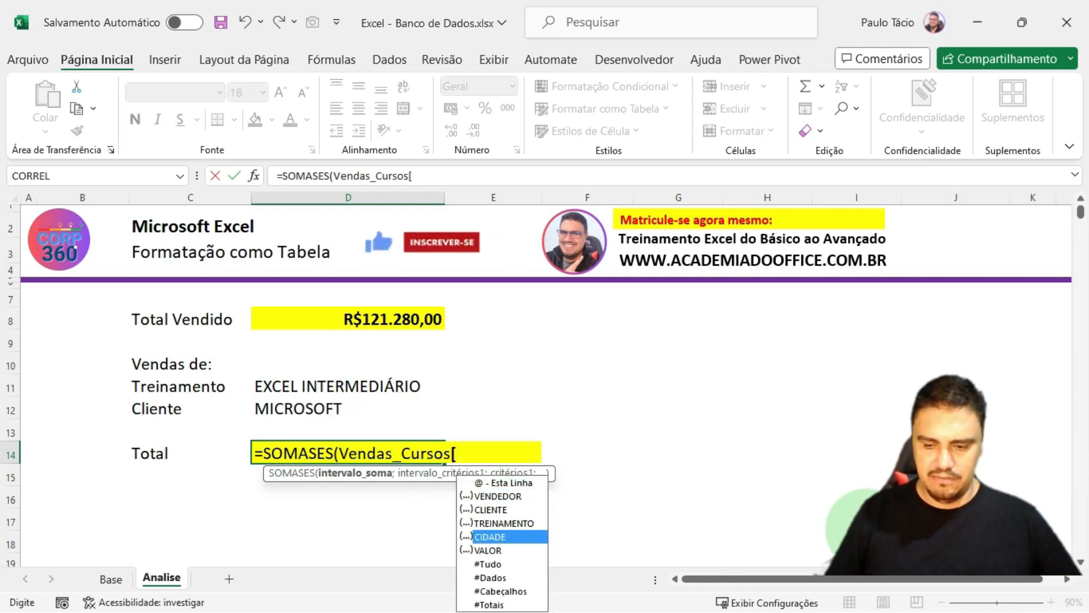
key(Tab)
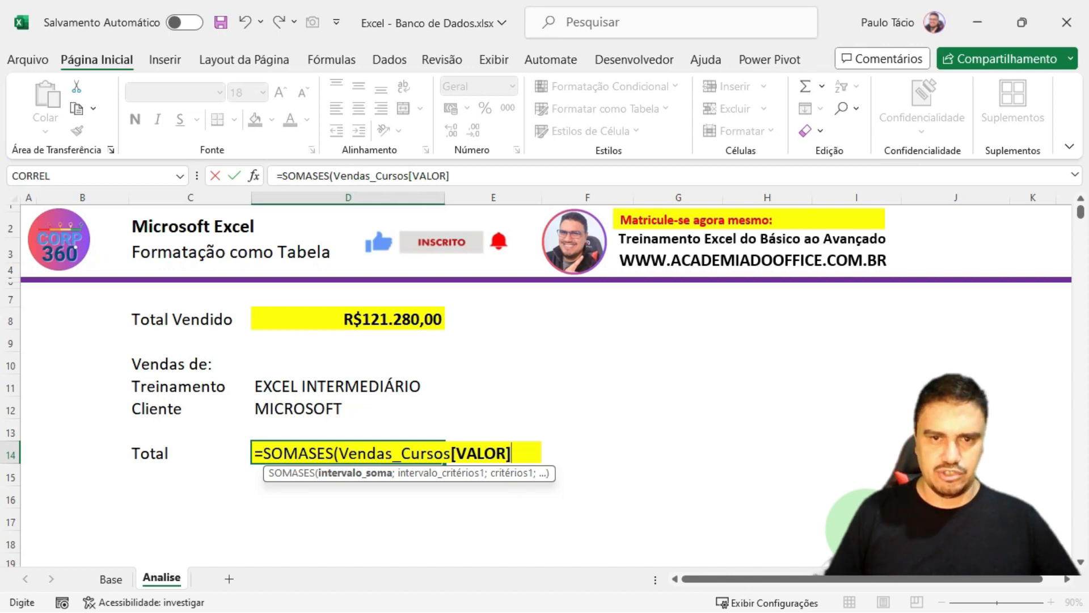
Step: Add Vendas_Cursos[TREINAMENTO] as the first criteria range of the SOMASES formula, with cell D11 as its criterion
text(;)
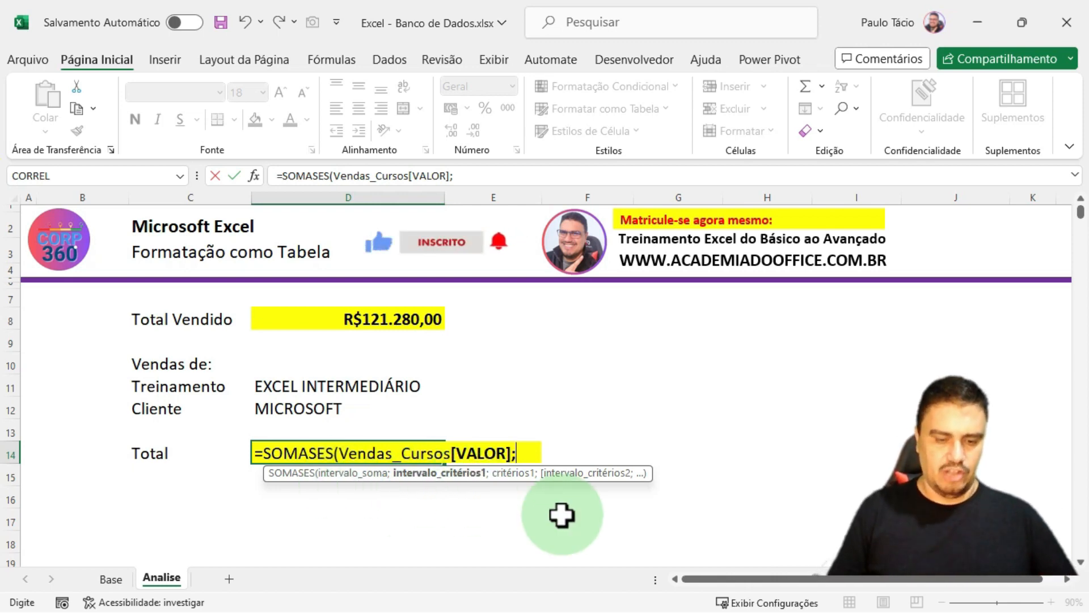
text(VEN)
key(Tab)
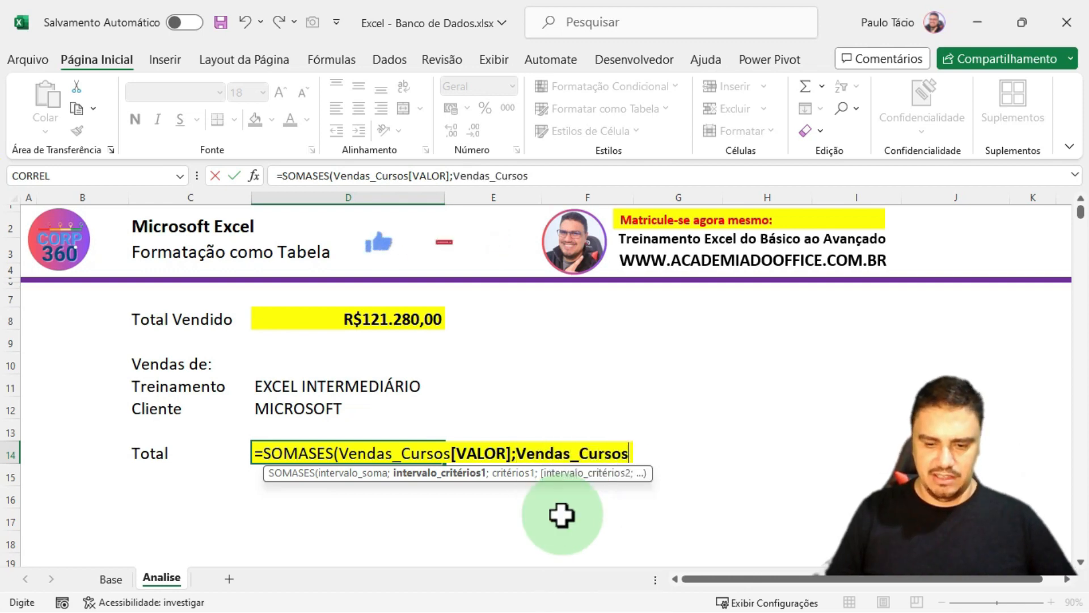
text([)
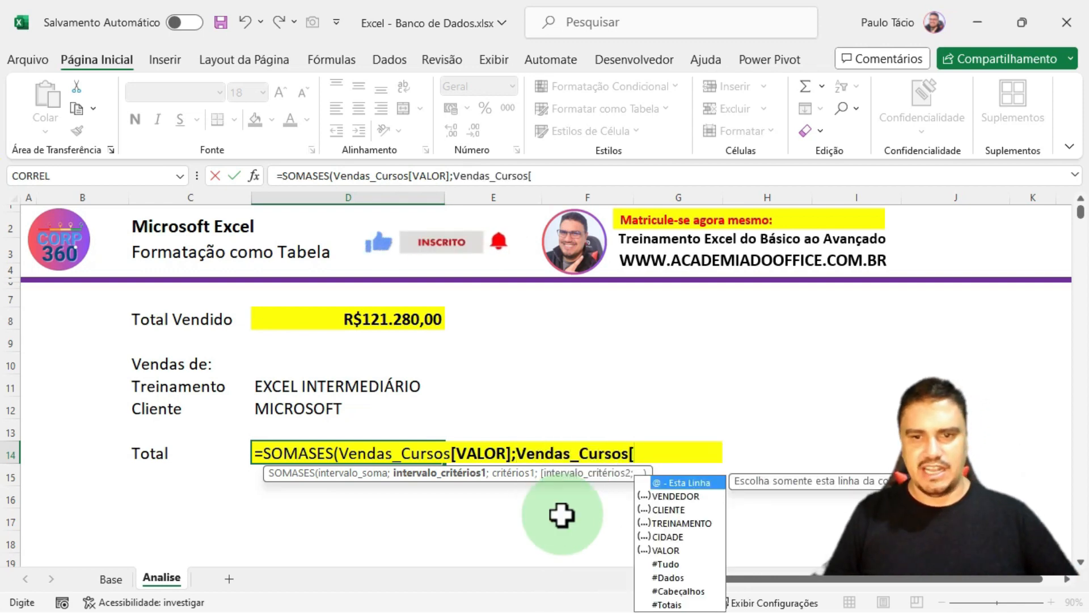
key(Down)
key(Down)
key(Down)
key(Tab)
text(])
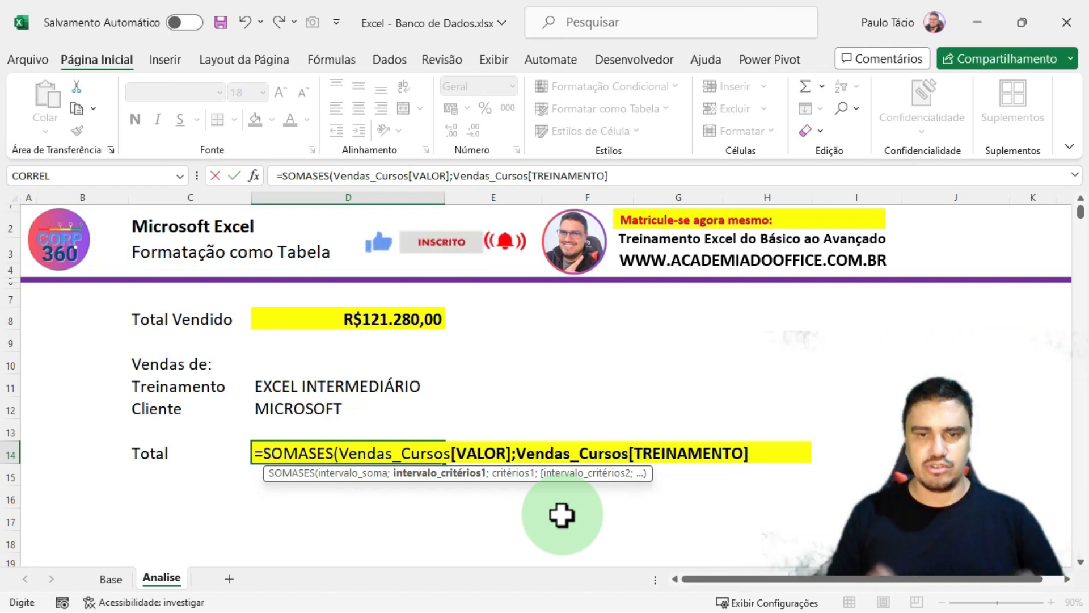
text(;)
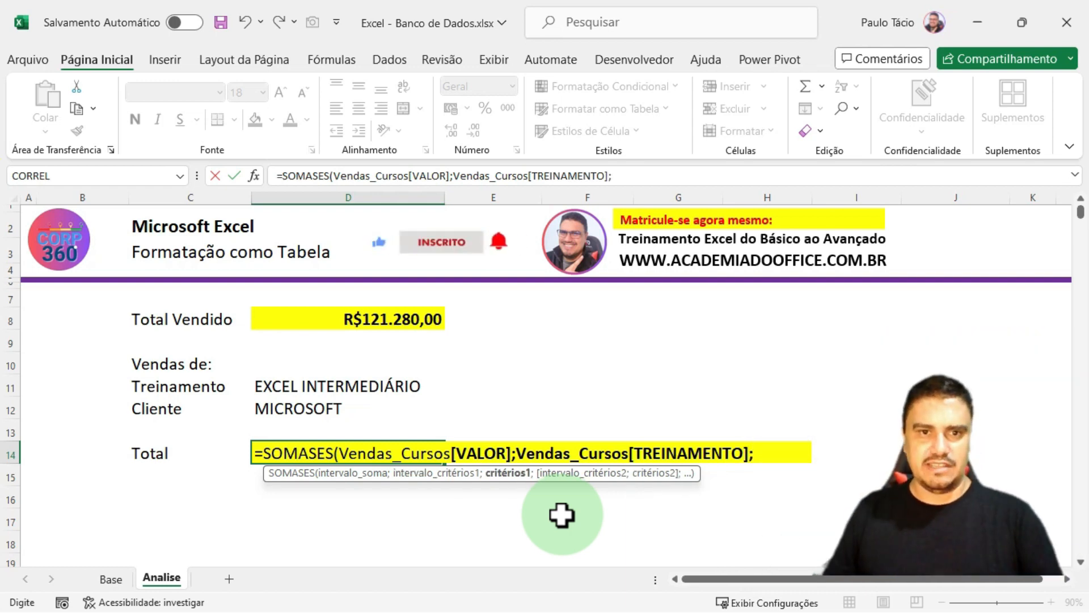
click(299, 386)
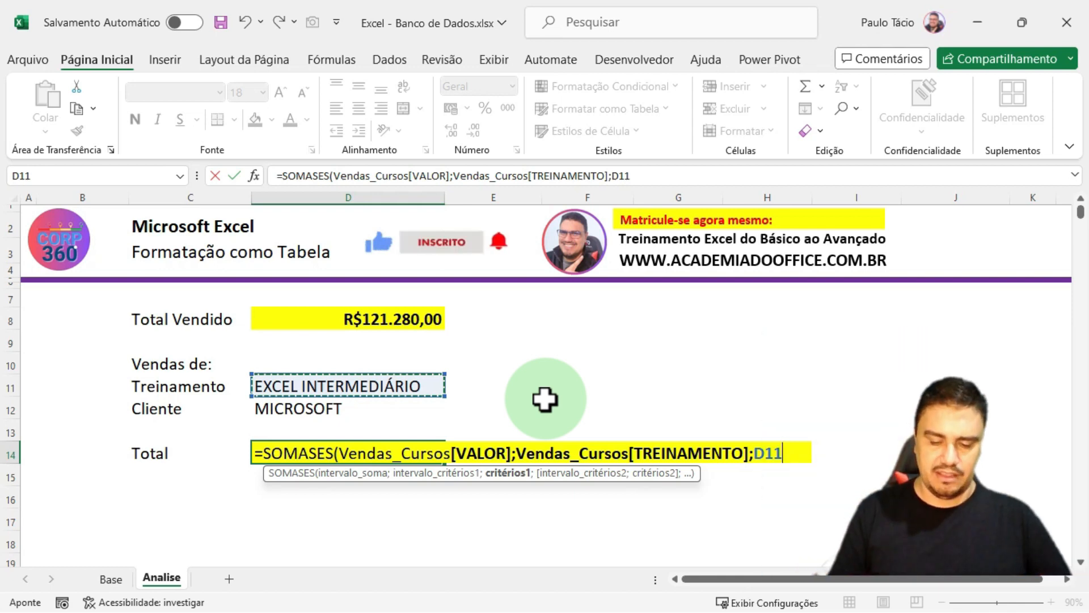
Step: Add the table column Vendas_Cursos[CLIENTE] as the second criteria range of the SOMASES formula in D14
text(;)
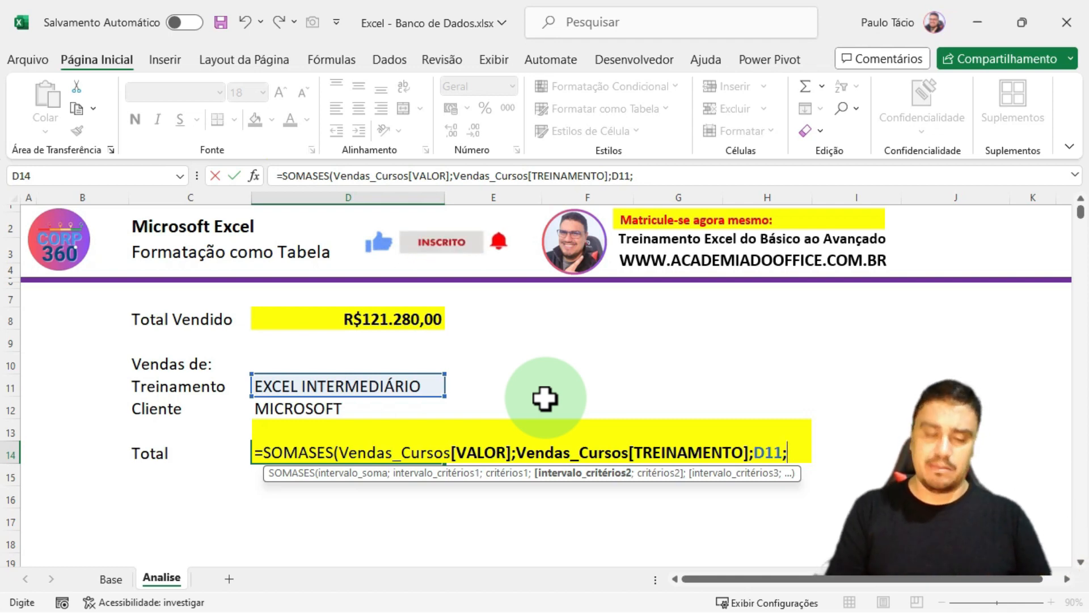
text(VENDA)
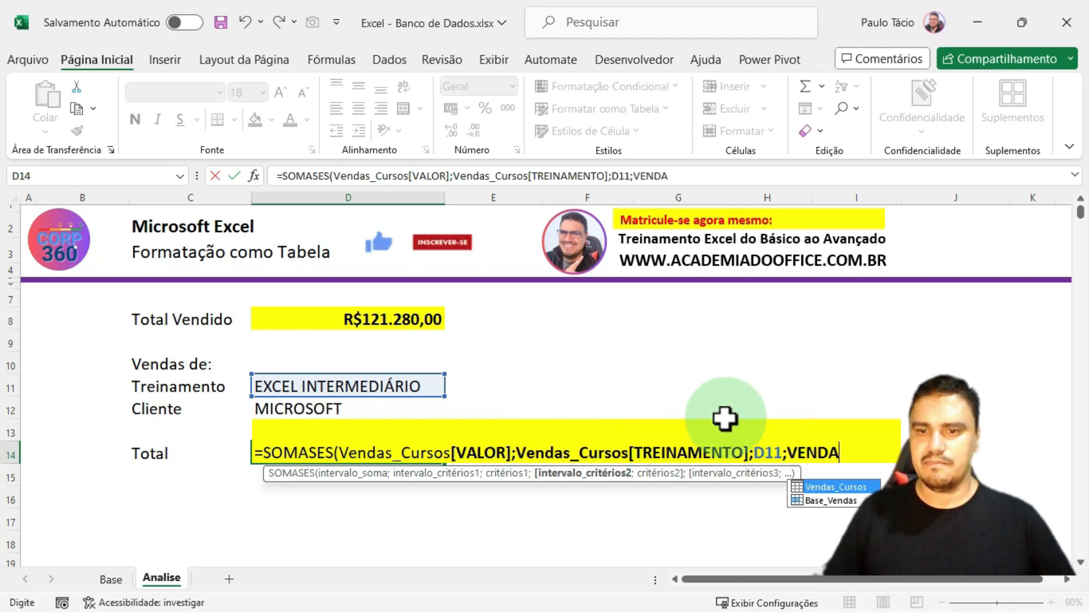
double_click(845, 488)
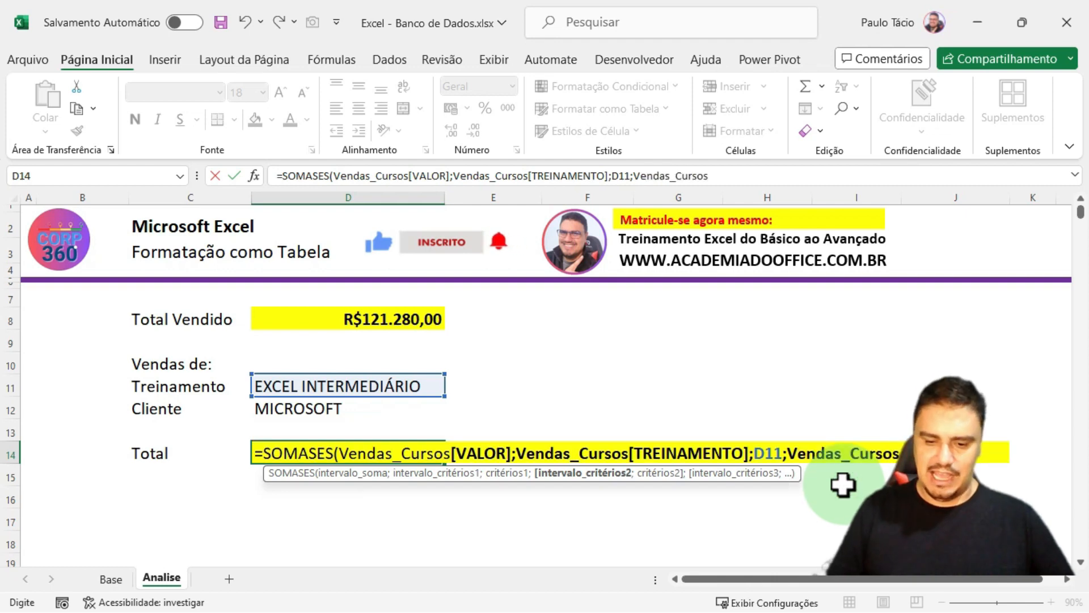
text([)
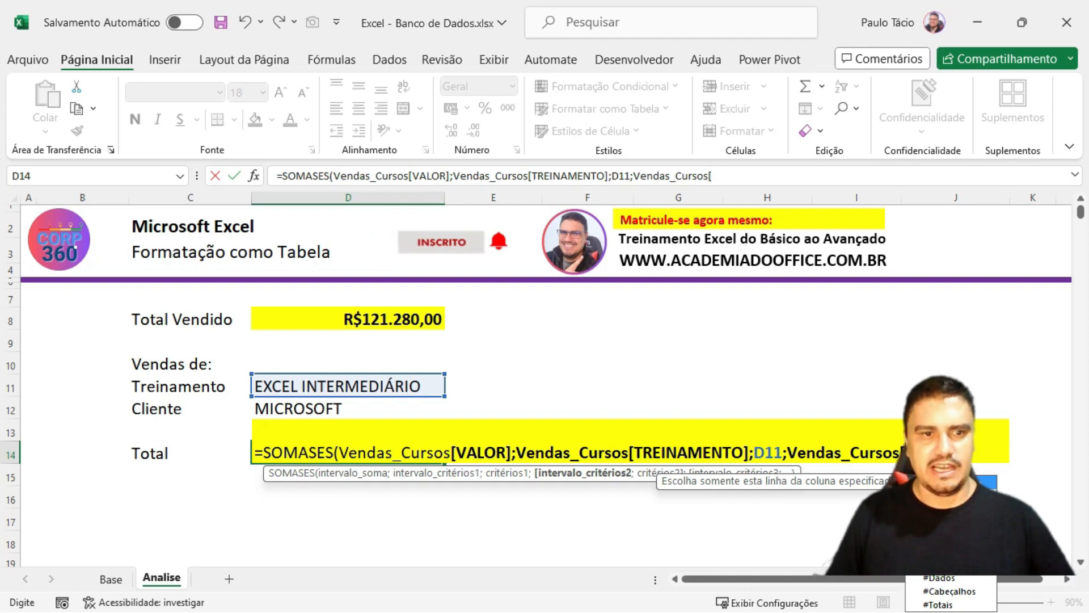
text(CLIENTE)
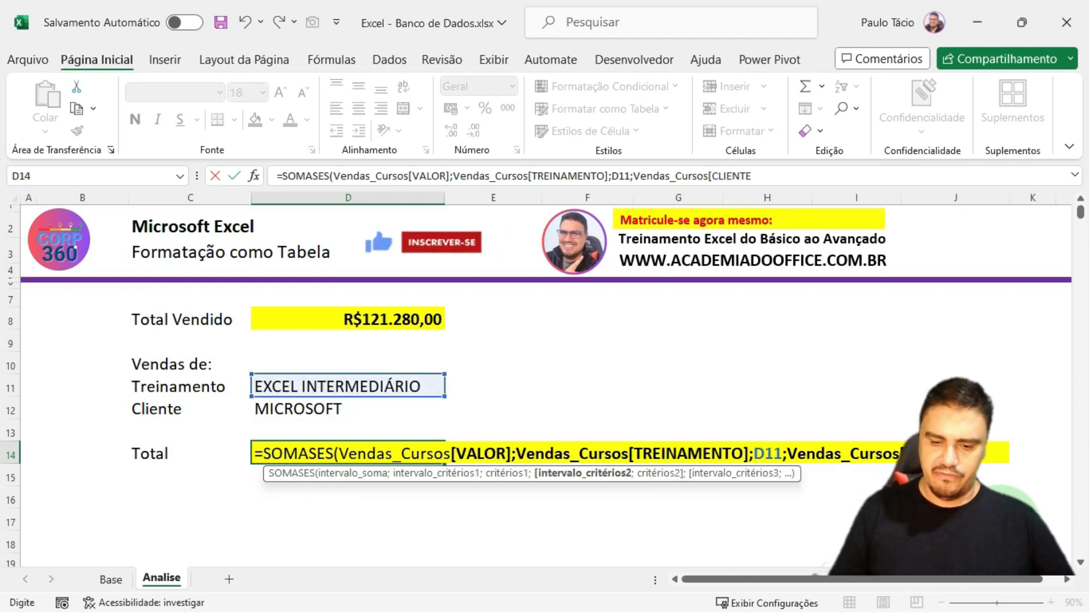
text(])
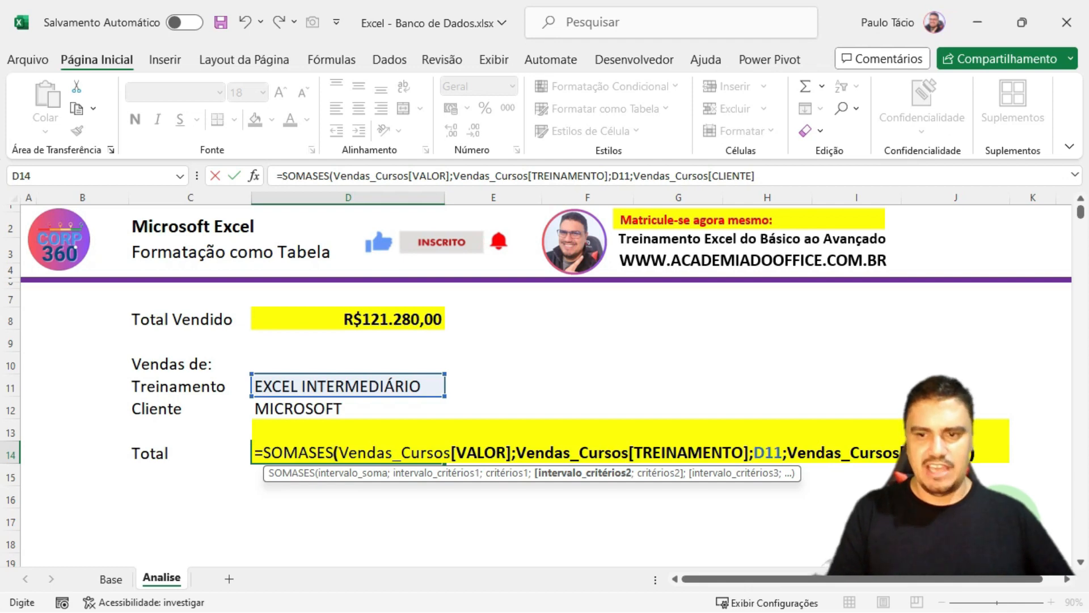
text())
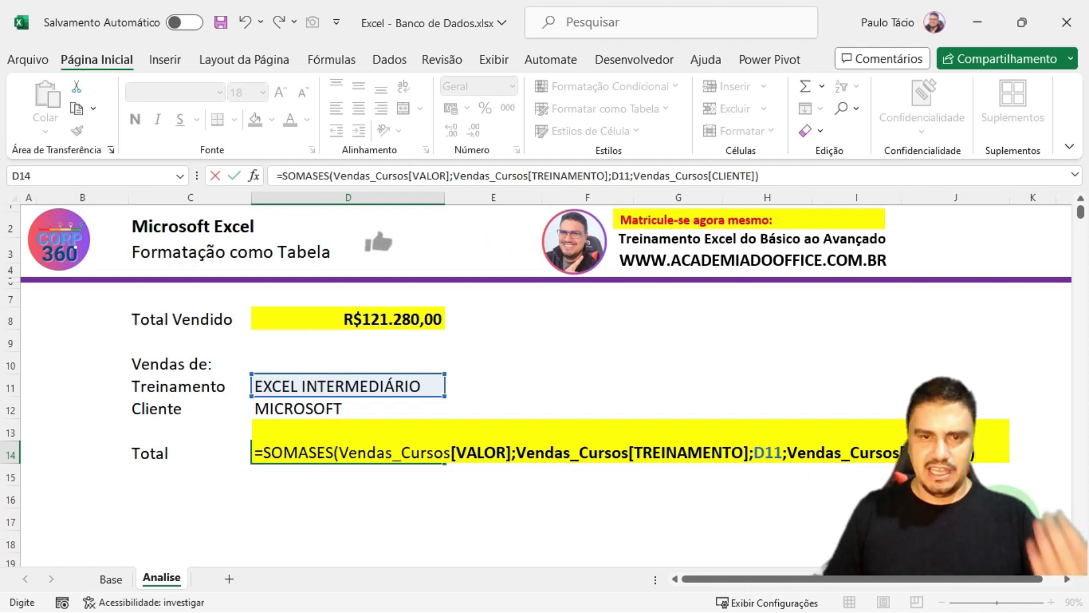
key(Return)
click(549, 358)
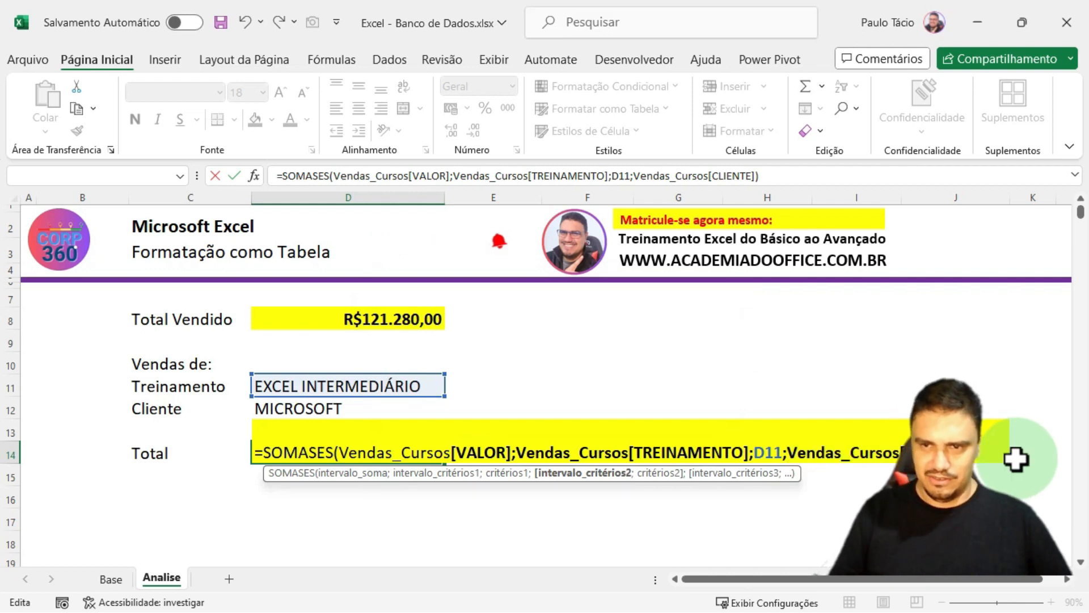
Step: Complete the SOMASES formula in D14 with cell D12 as the criterion for the CLIENTE column
text(;)
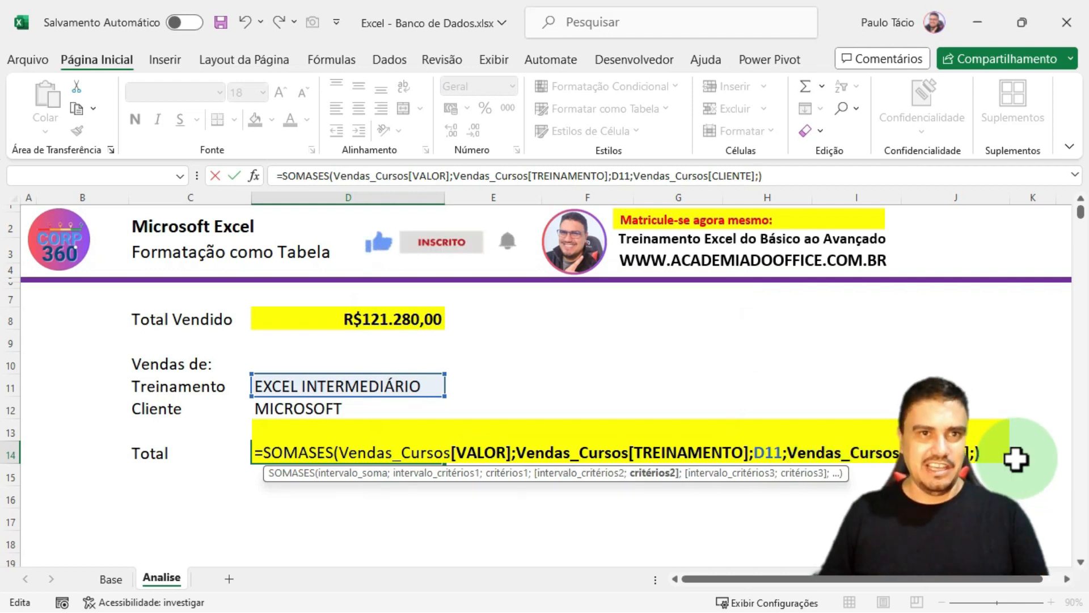
click(289, 411)
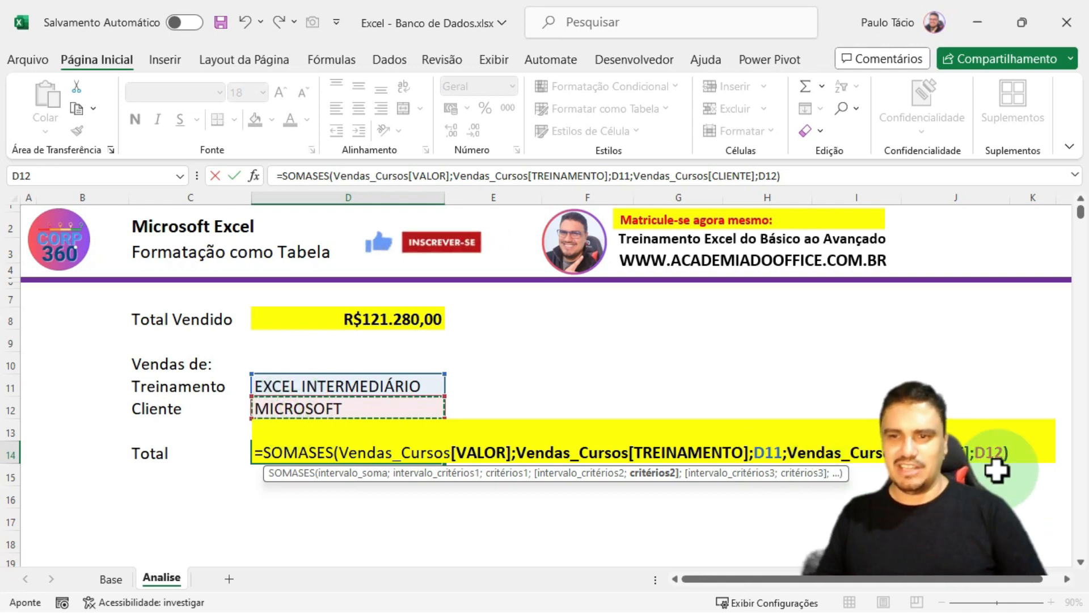
click(1018, 451)
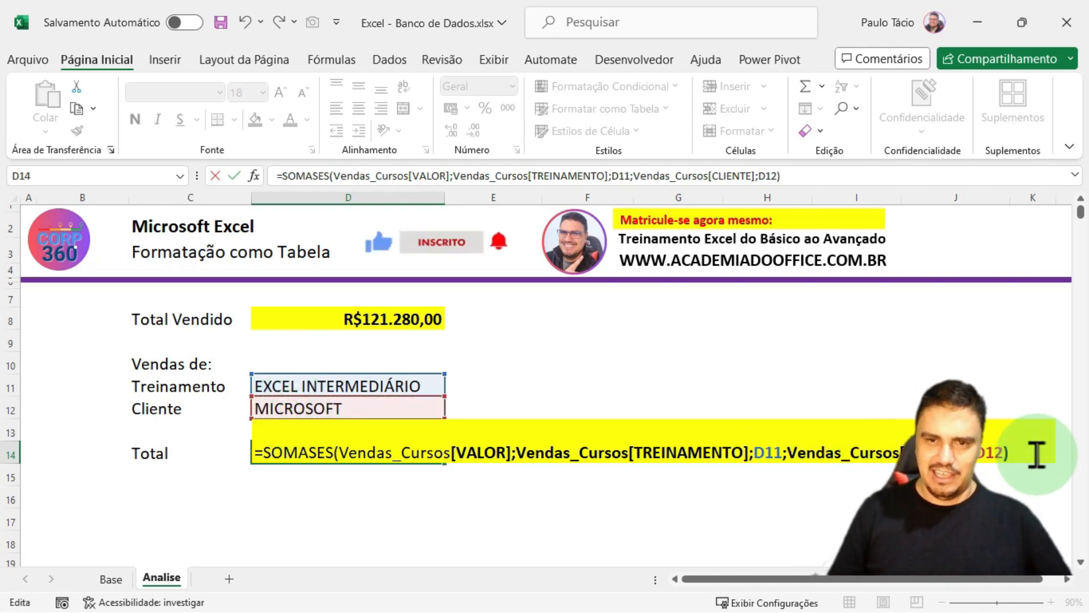
key(Return)
click(358, 459)
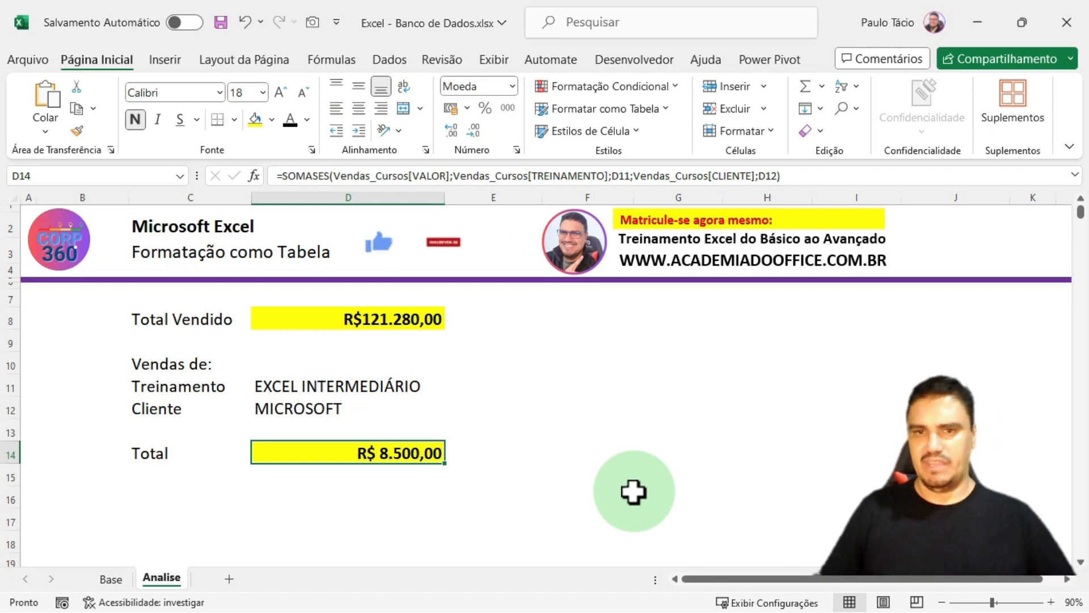
click(418, 515)
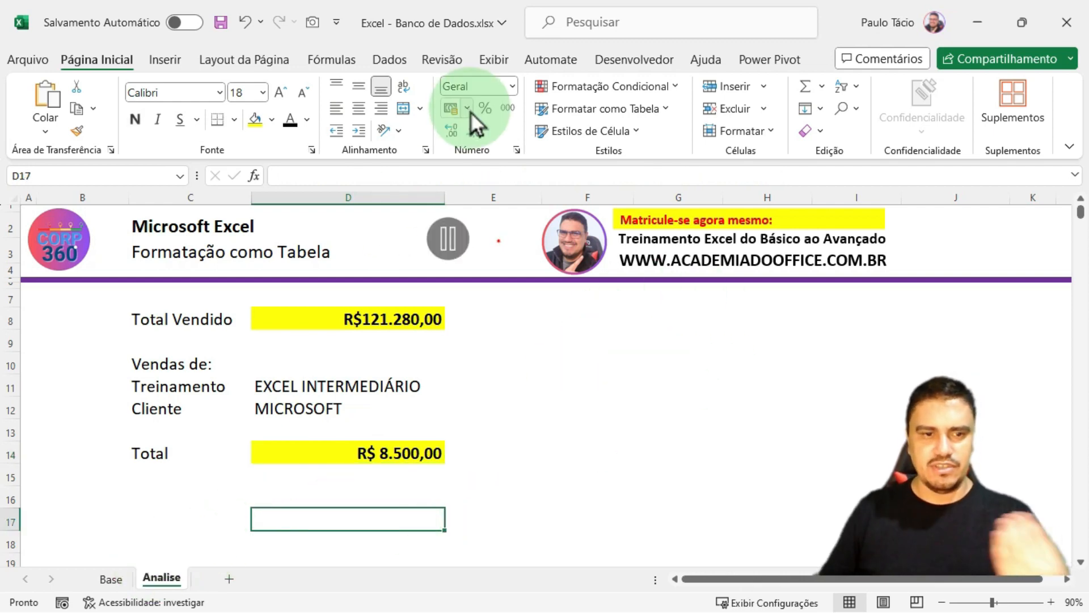
click(111, 577)
click(325, 370)
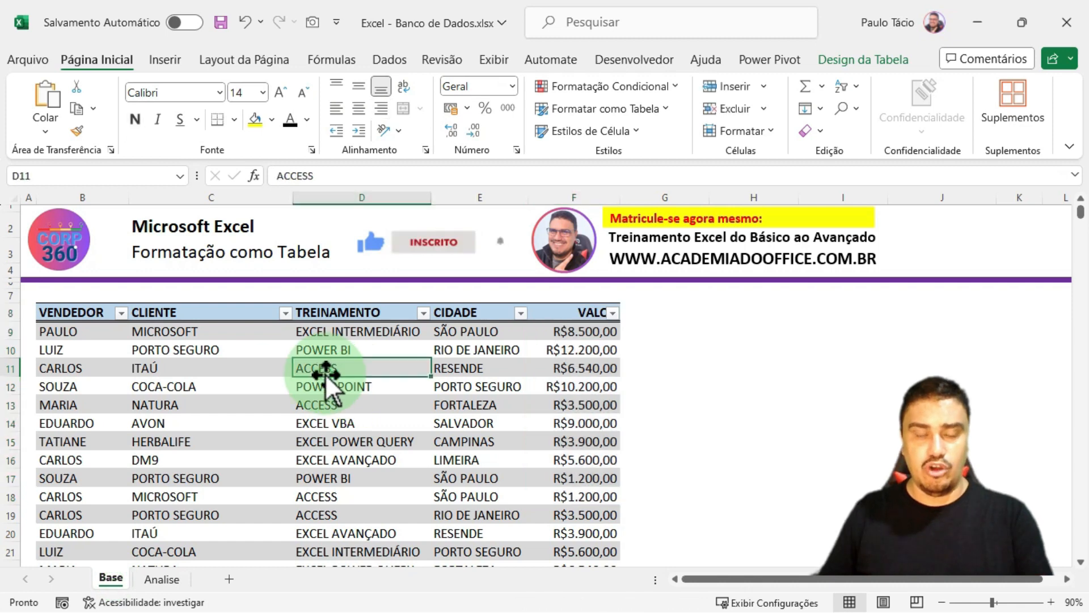
click(149, 579)
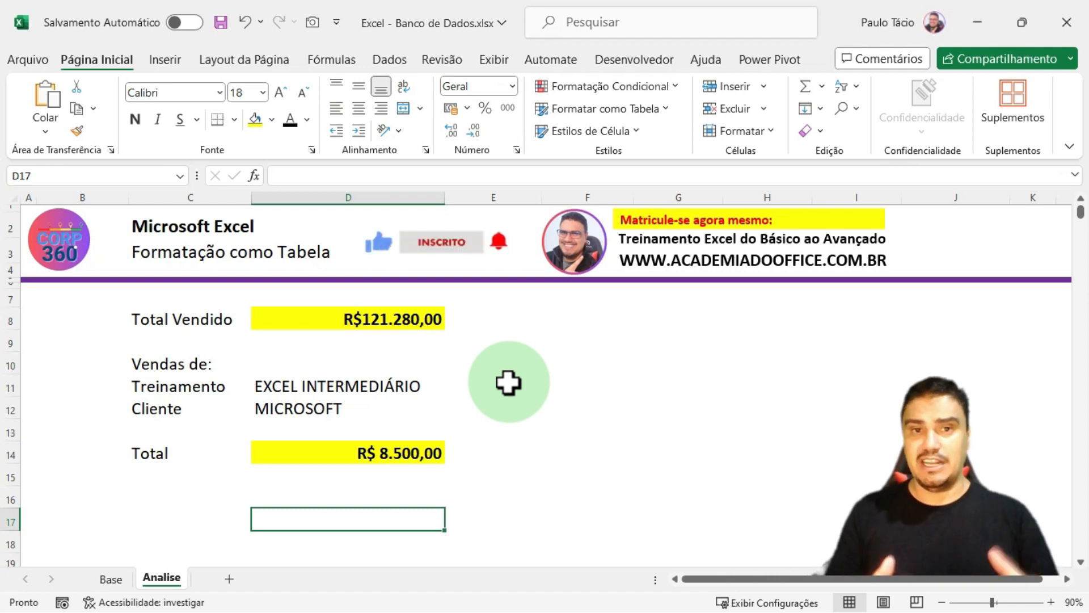
Step: Copy the Total Vendido and Total results in D8 and D14 and paste them as values only starting at F8
click(367, 319)
ctrl+click(379, 460)
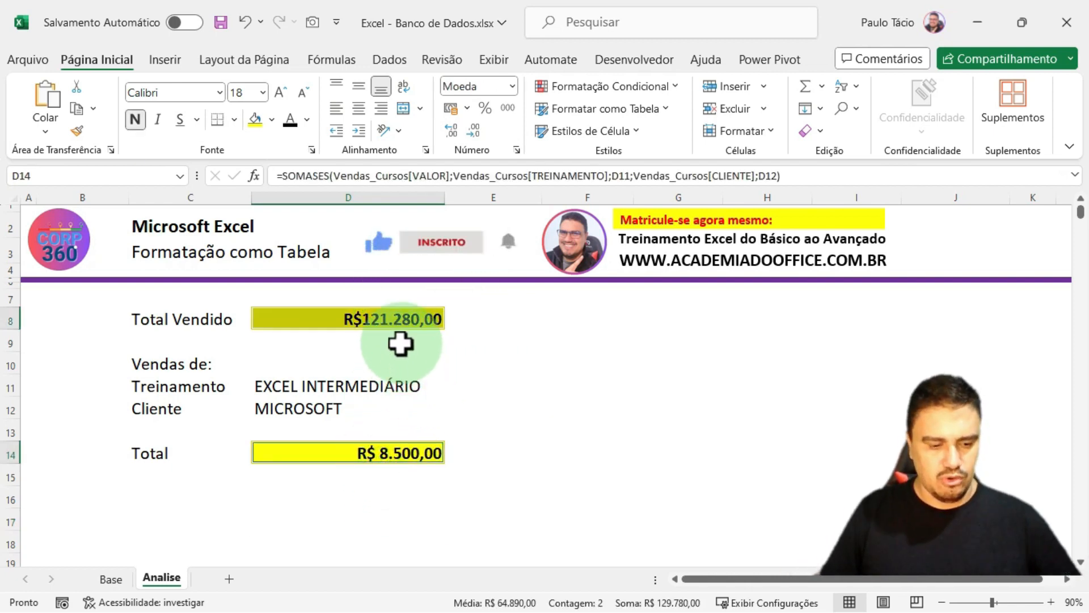
key(ctrl+c)
right_click(592, 320)
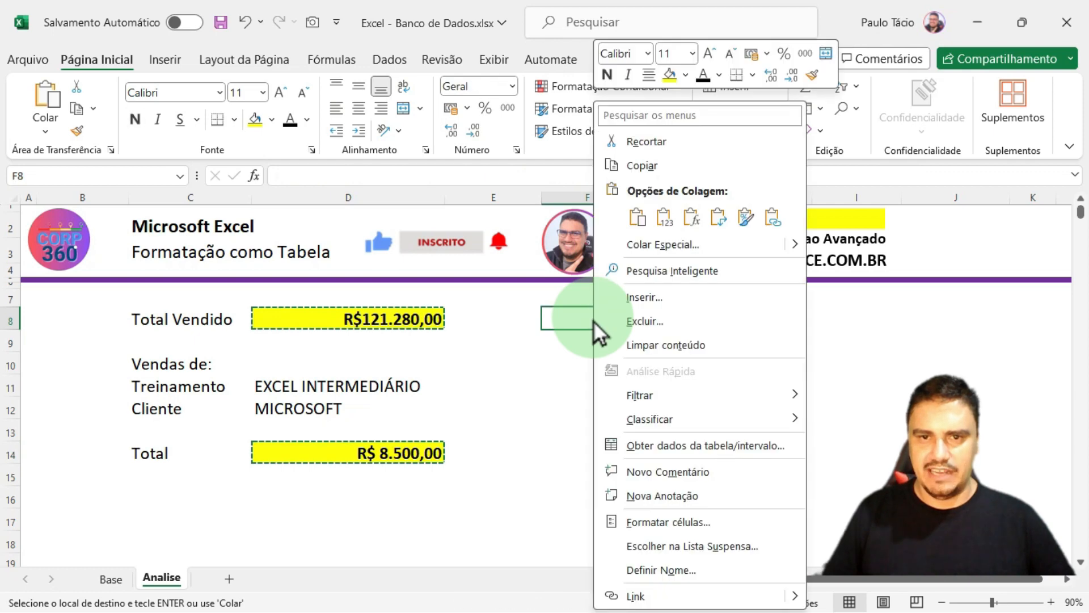
click(664, 217)
click(674, 382)
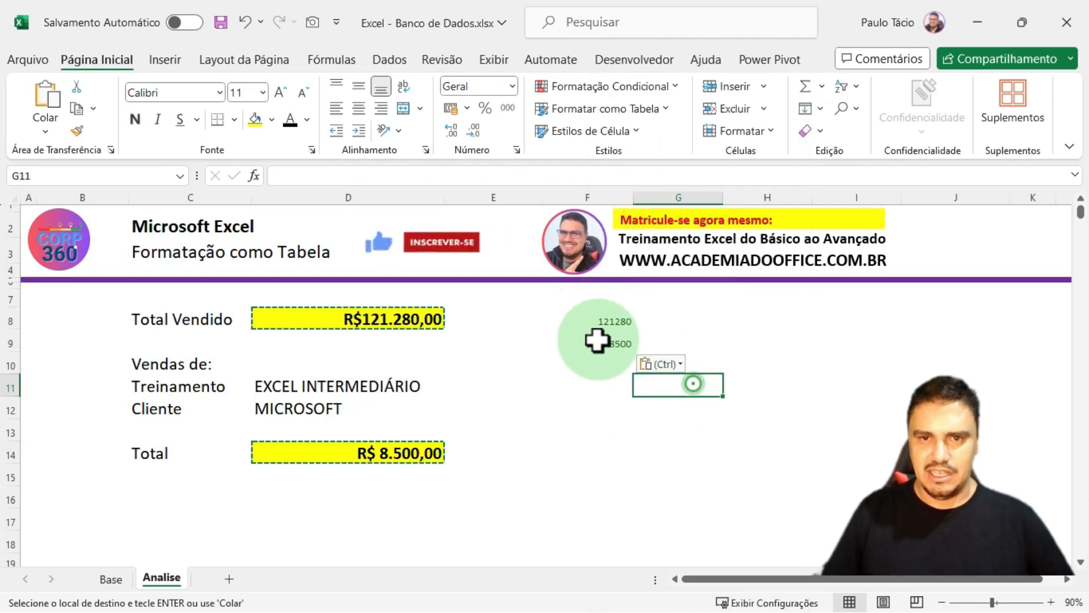
Step: Format the pasted values in F8:F9 with font size 19 and a thousands-separated number format with two decimals
drag(619, 321, 623, 340)
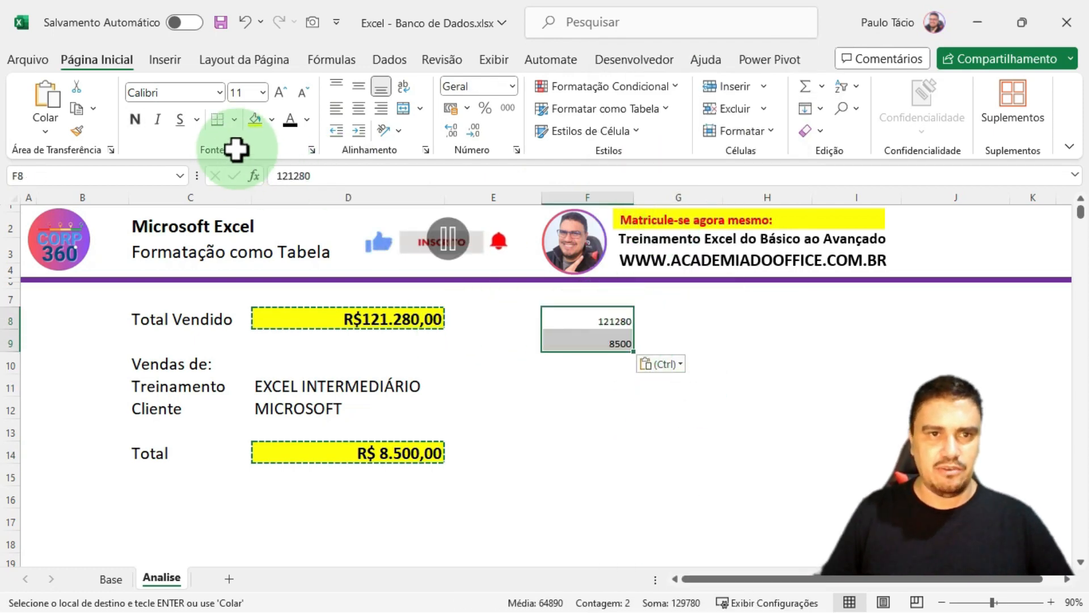
click(249, 94)
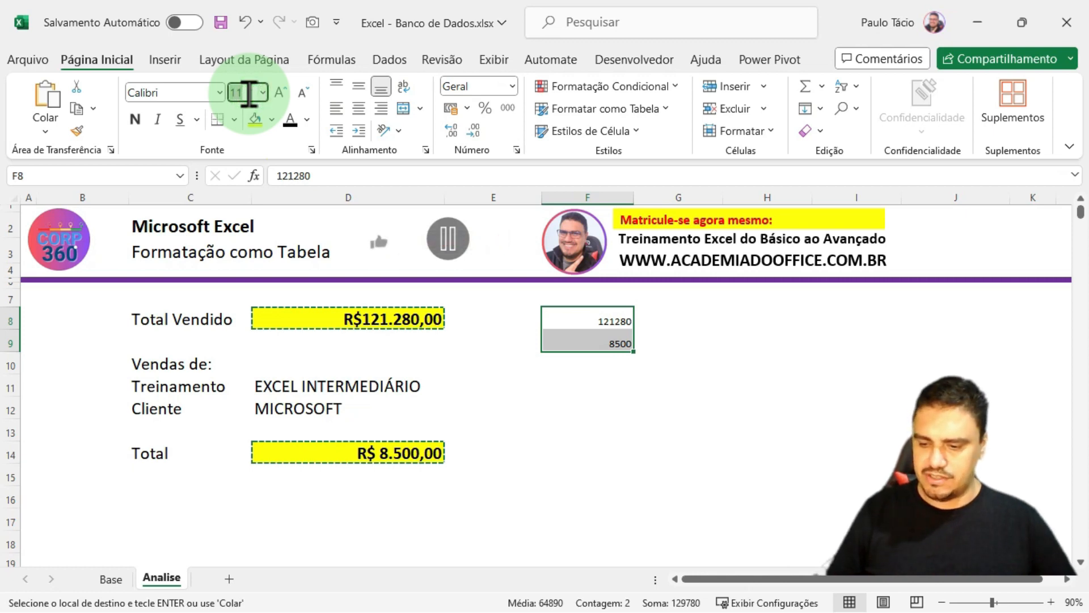
text(19)
key(Return)
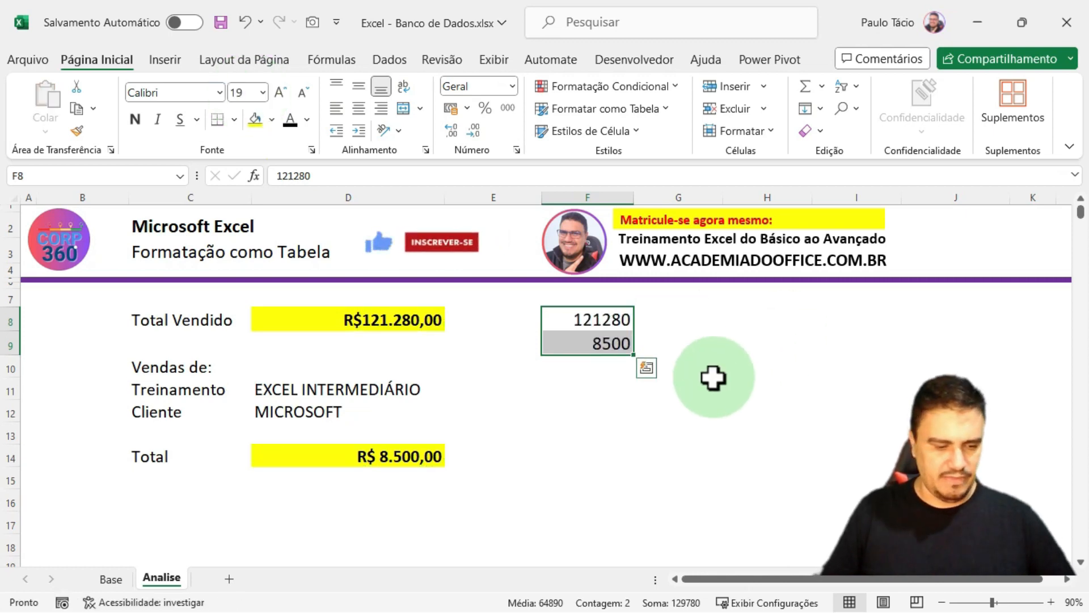
key(ctrl+shift+1)
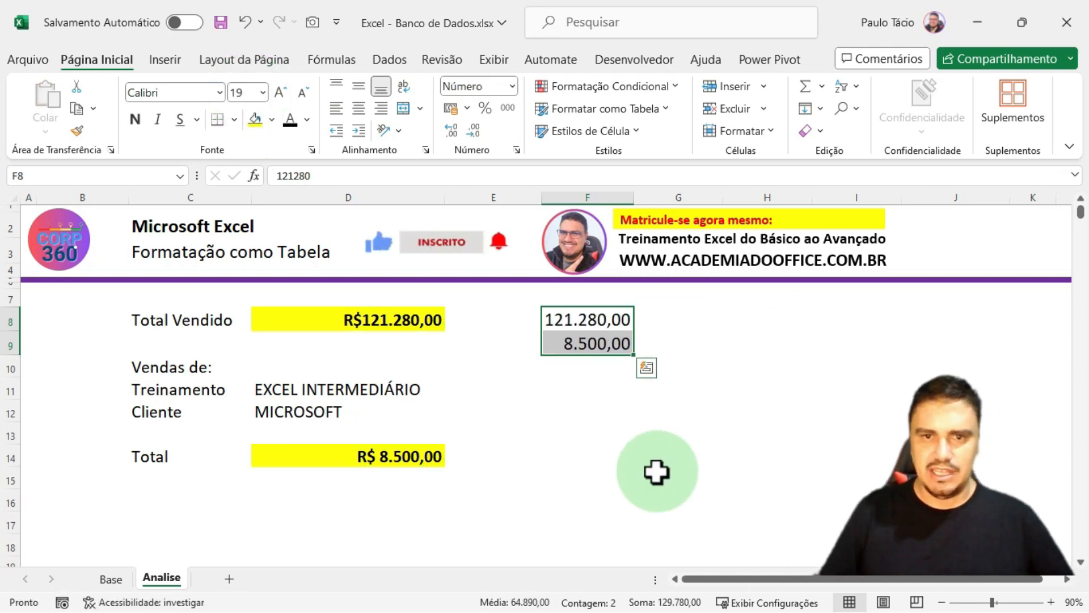
click(639, 434)
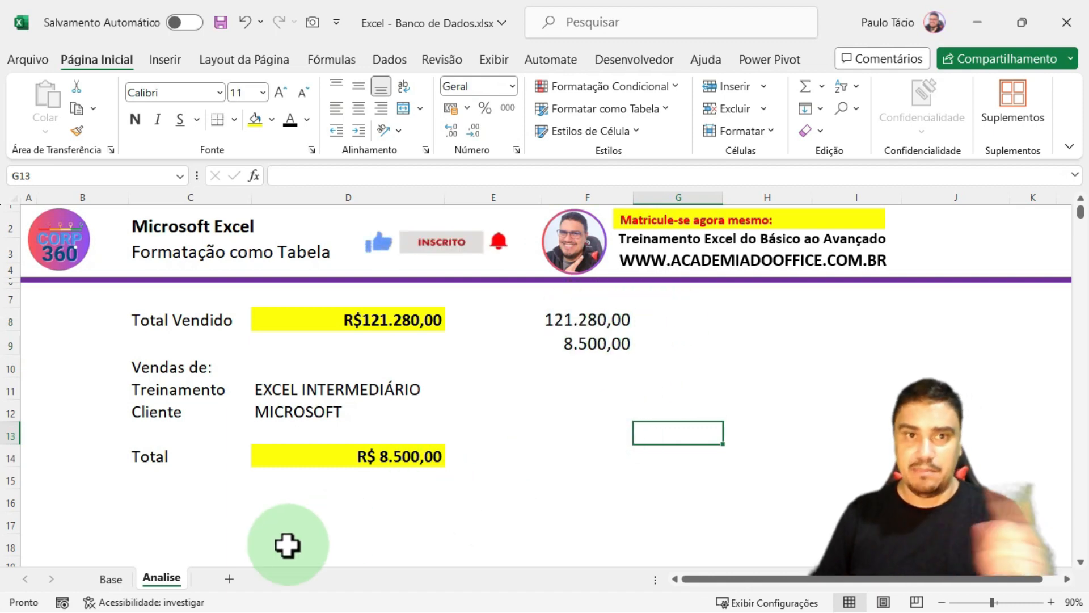
Step: Start a new record in row 27 below the table on the Base sheet with the seller's name and client NATURA
click(110, 579)
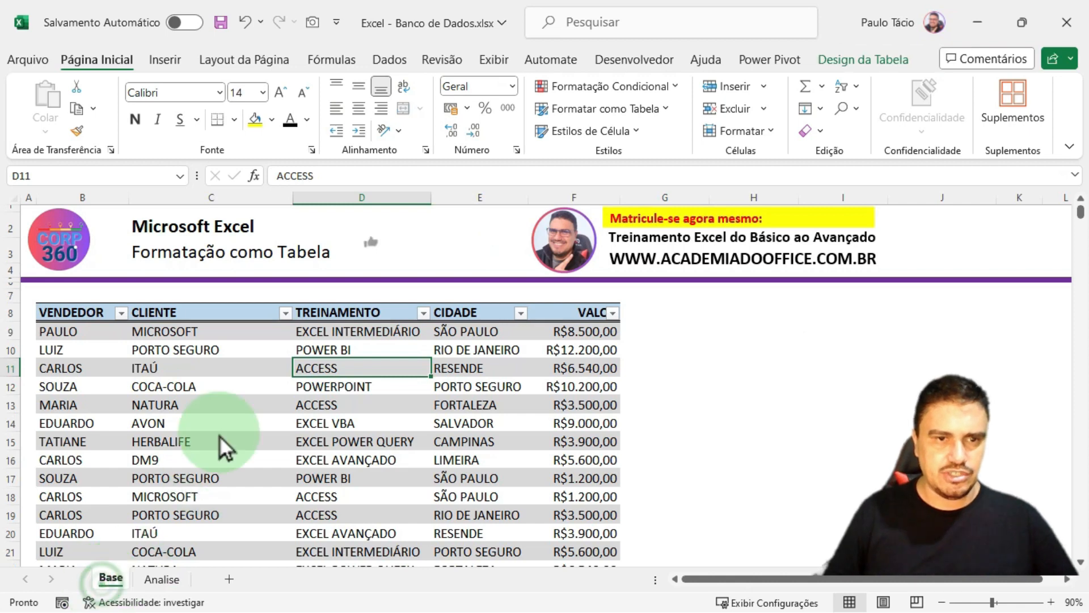
click(94, 432)
scroll(124, 443, down, 7)
scroll(124, 443, up, 2)
click(73, 360)
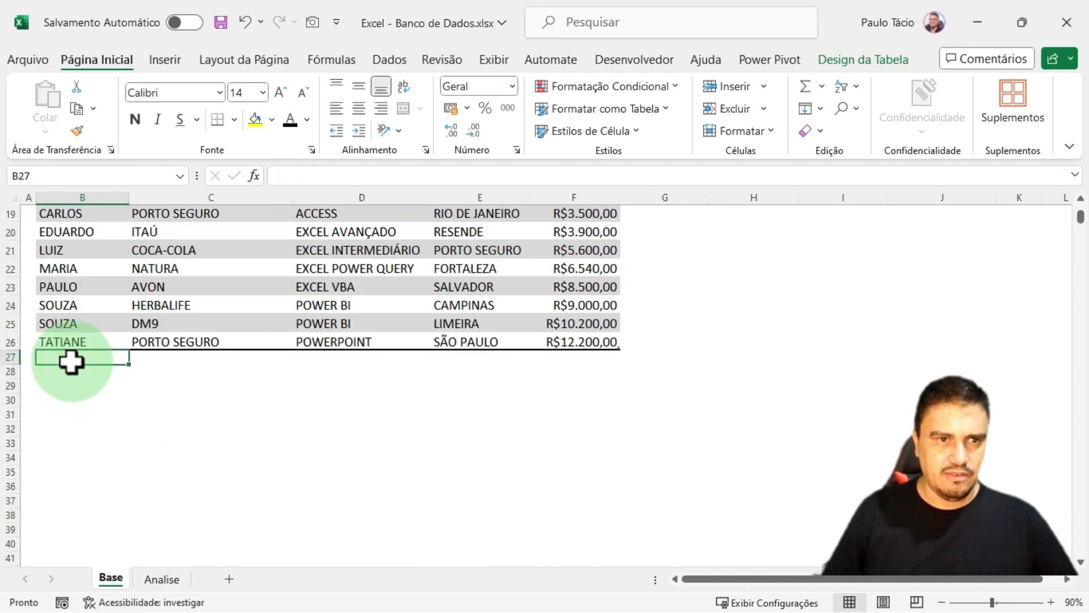
text(SOUZA)
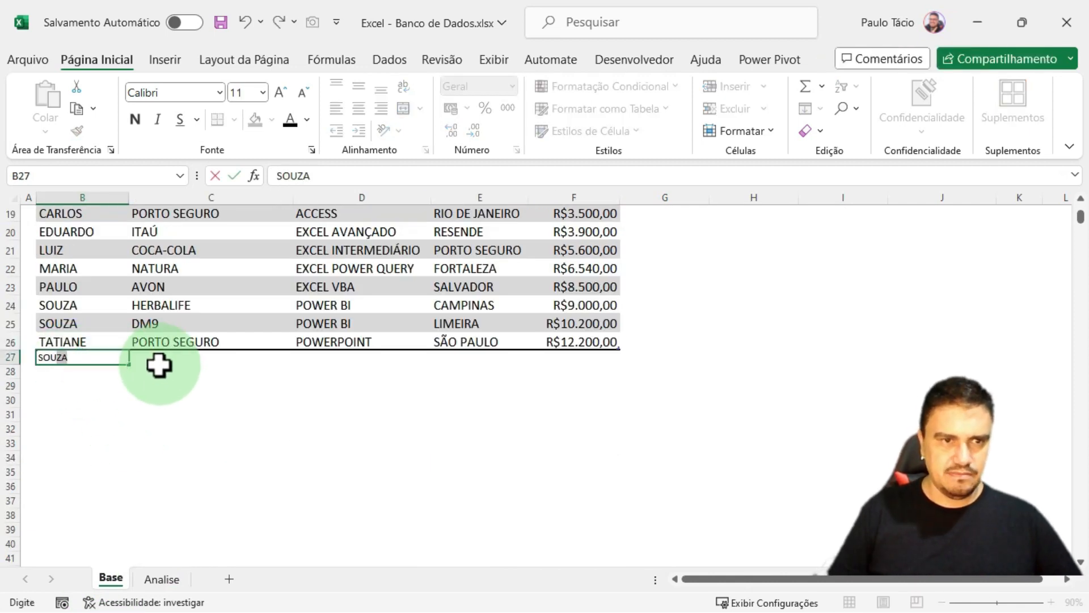
key(Return)
key(Up)
key(Right)
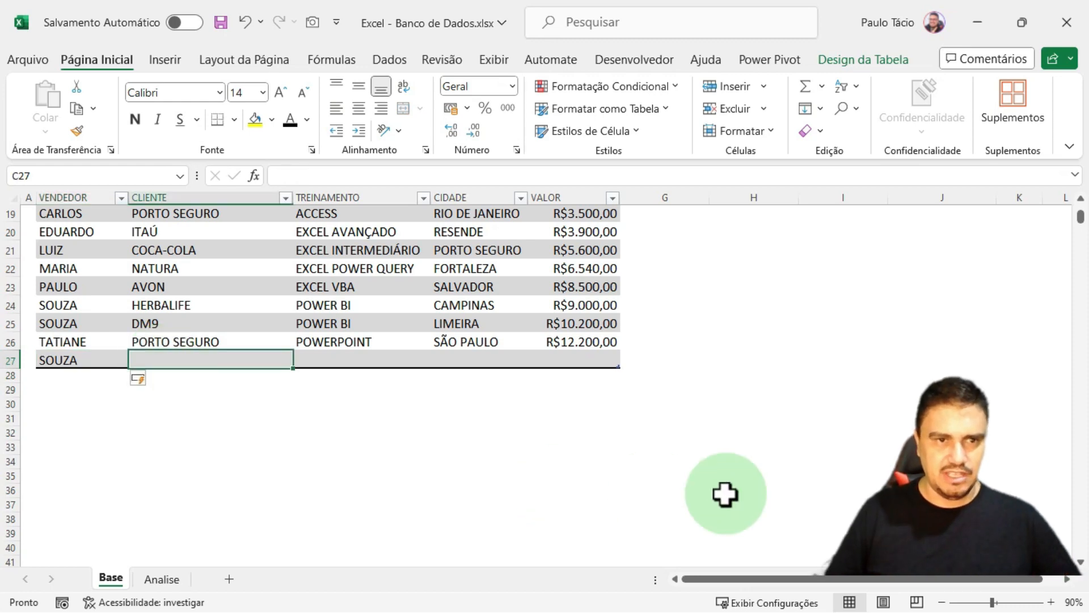
text(NATURA)
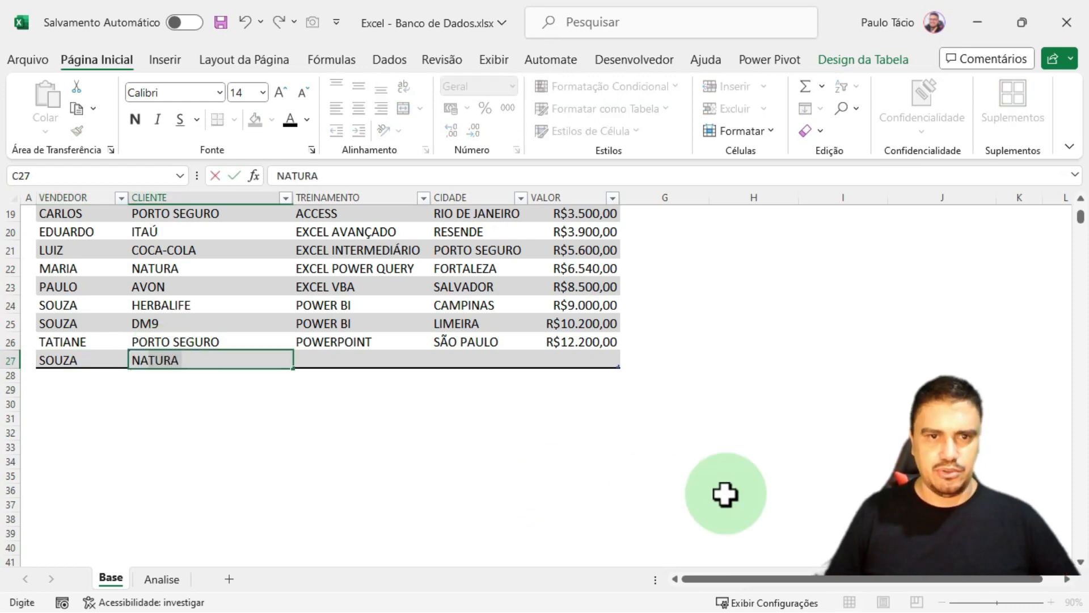
key(Tab)
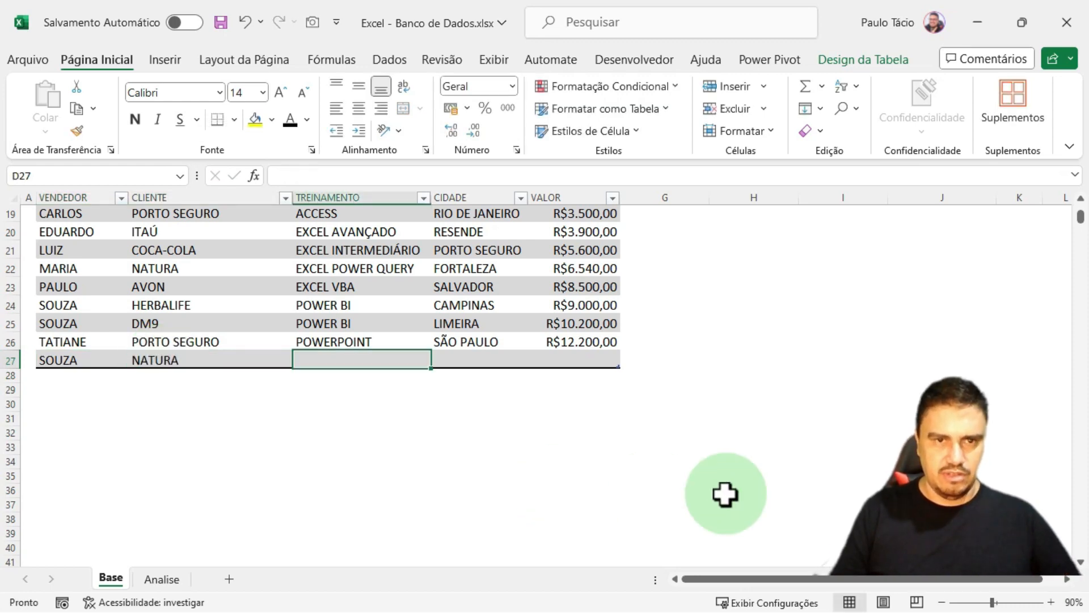
Step: Complete row 27 with training POWERPOINT, city SOROCABA and value 8.500, and return to the Analise sheet
text(POWERPOINT)
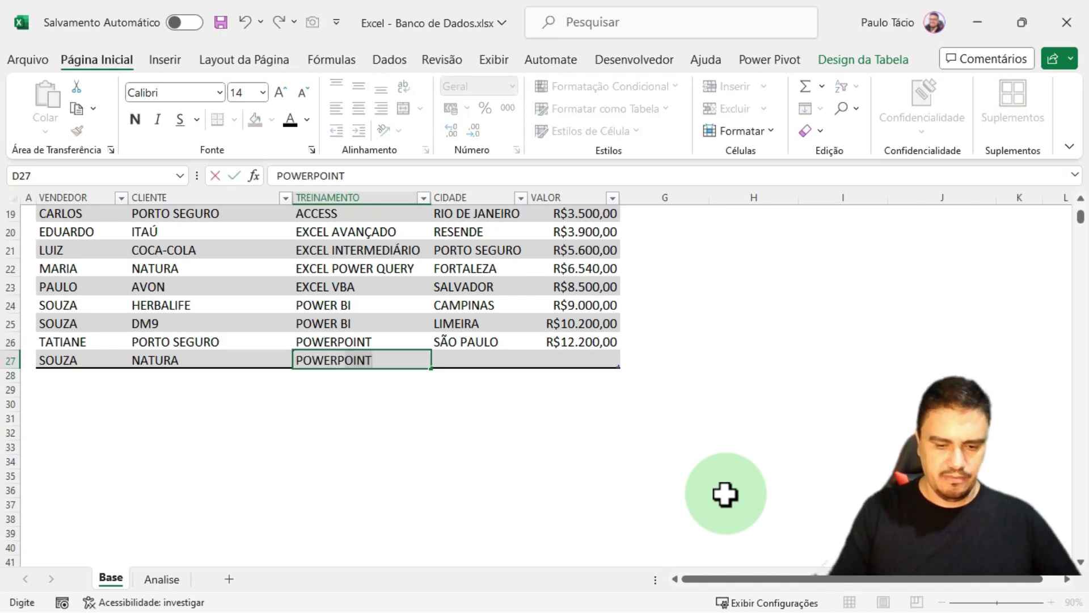
key(Tab)
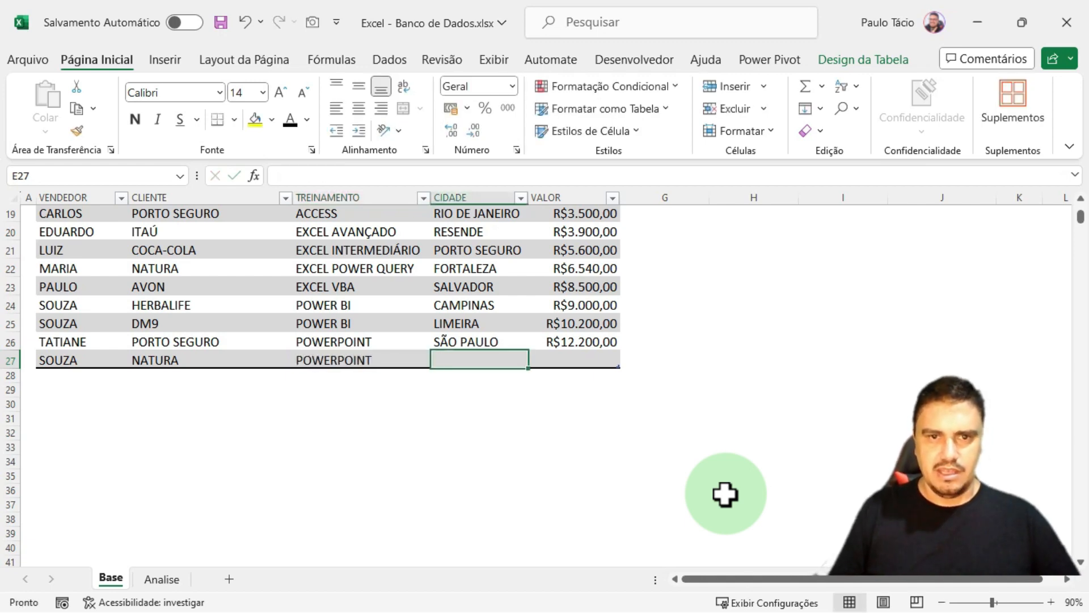
text(SOROCABA)
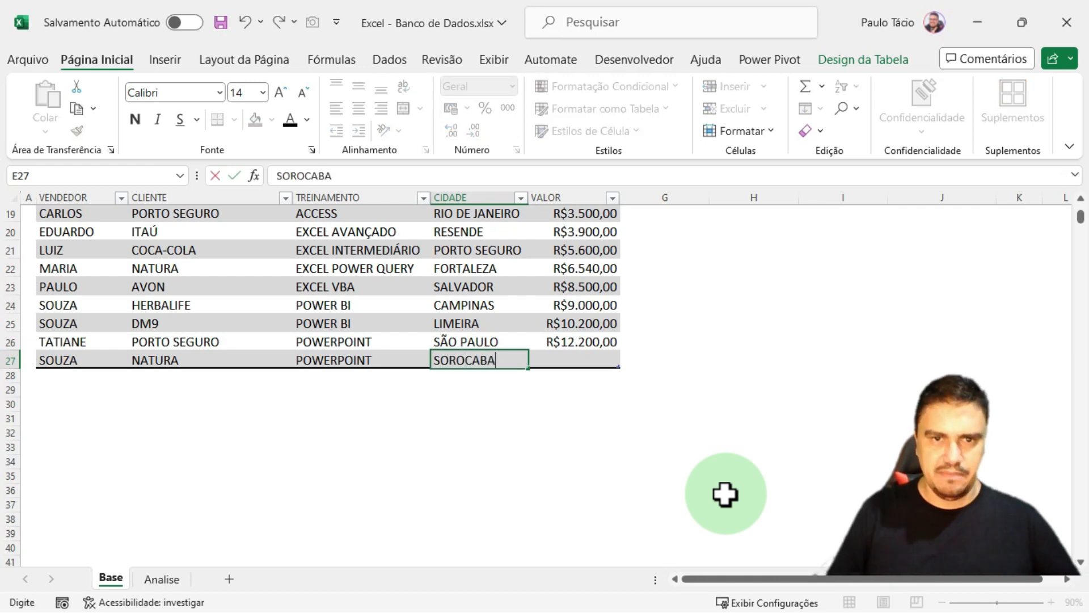
key(Tab)
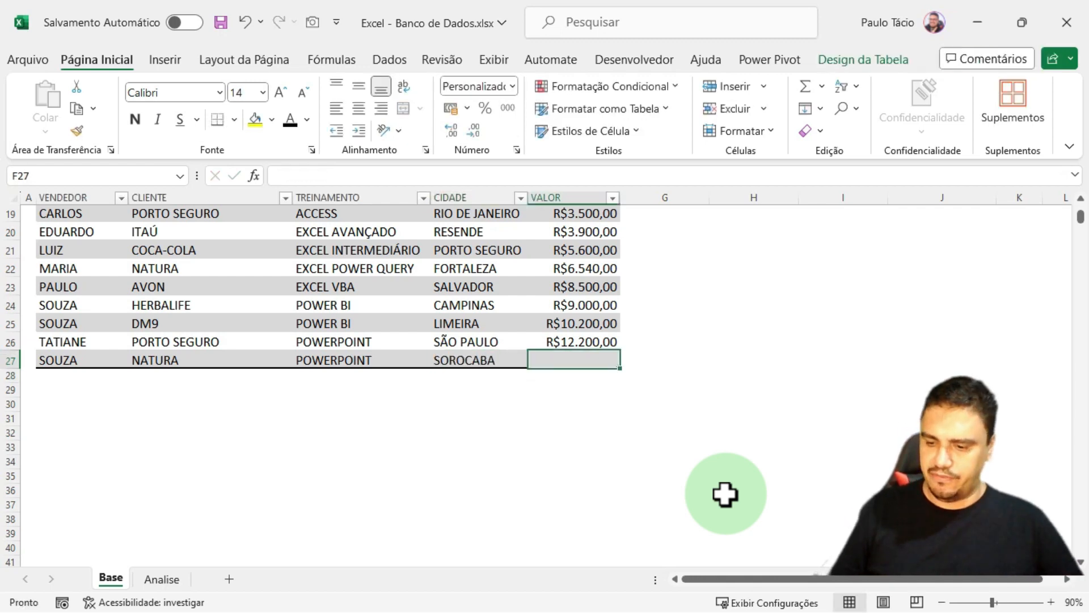
text(8.)
text(500)
key(Return)
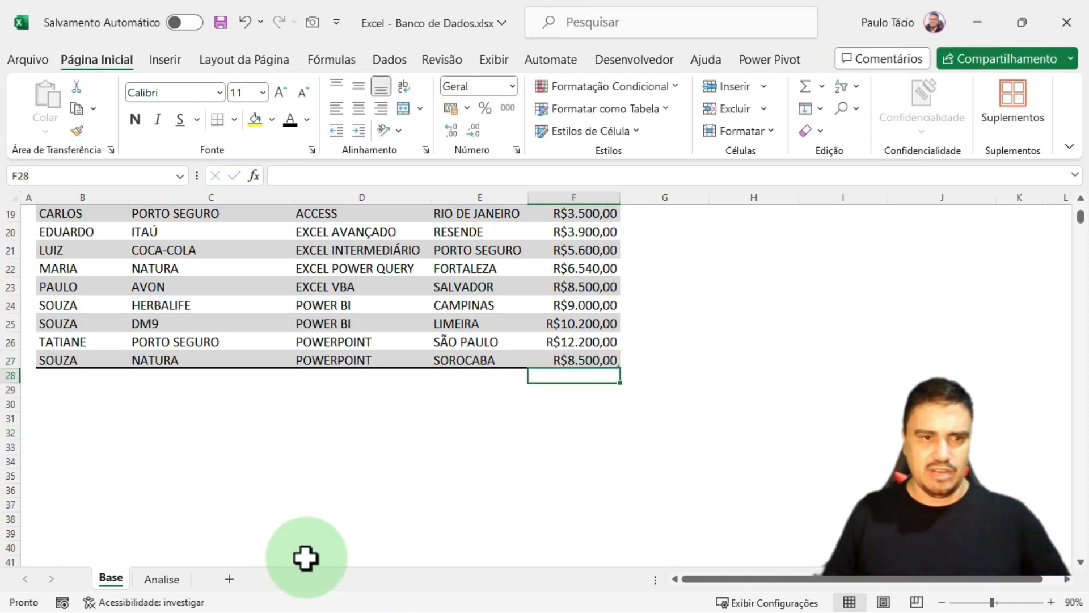
click(161, 579)
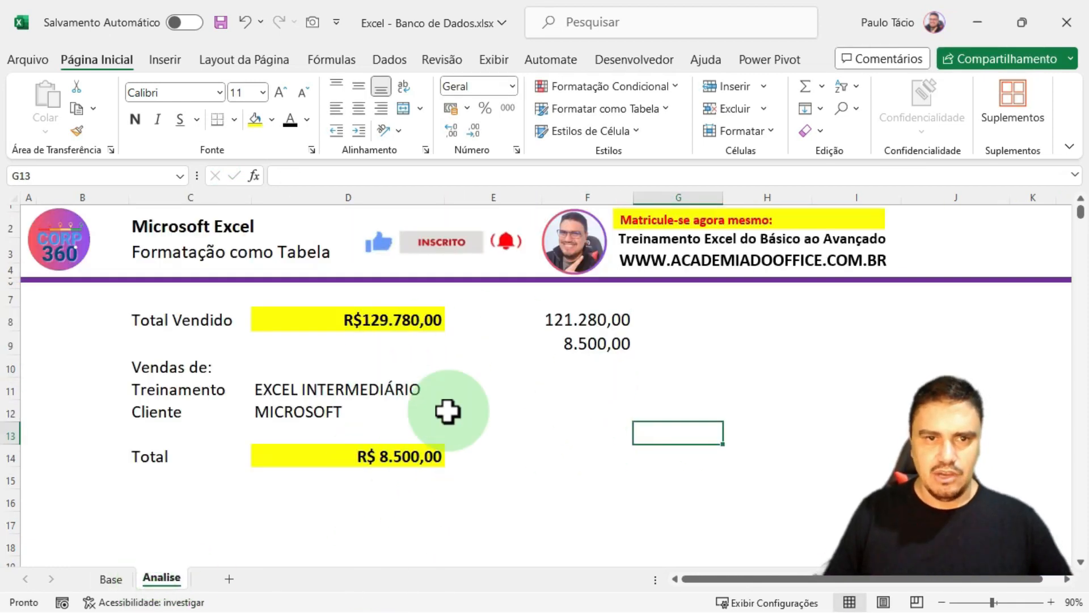
Step: On the Base sheet, change row 27's client to MICROSOFT and its training to EXCEL INTERMEDIÁRIO
click(386, 319)
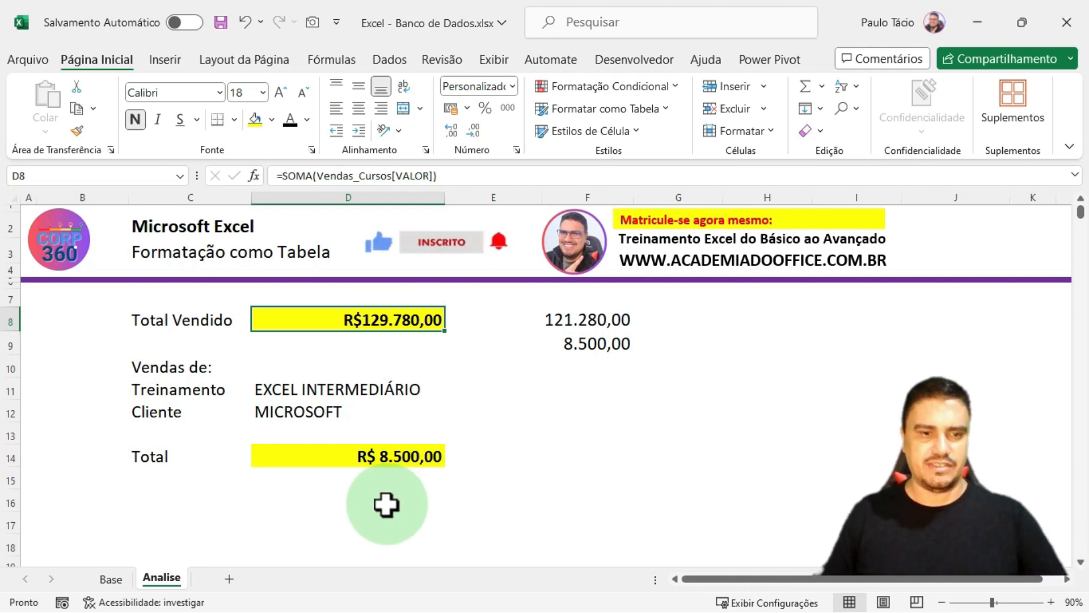
click(111, 579)
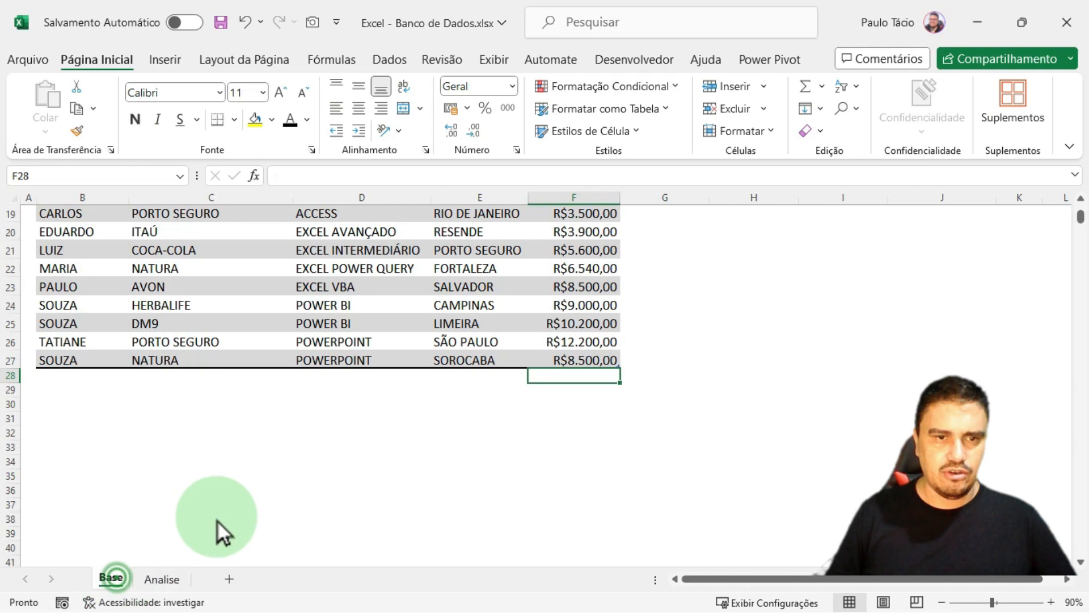
click(330, 360)
click(155, 364)
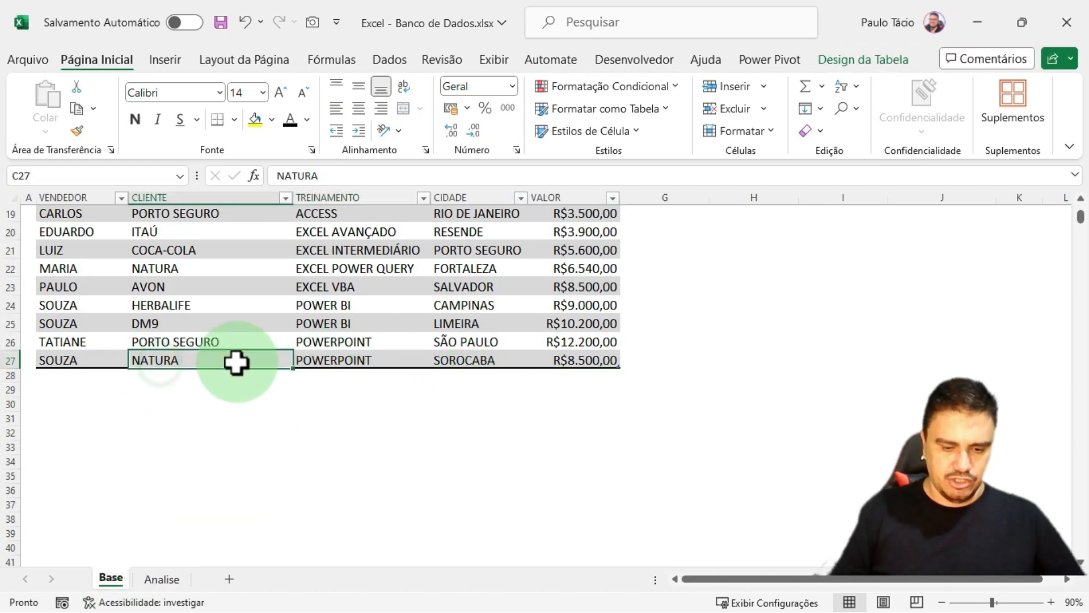
text(MICROSOFT)
key(Tab)
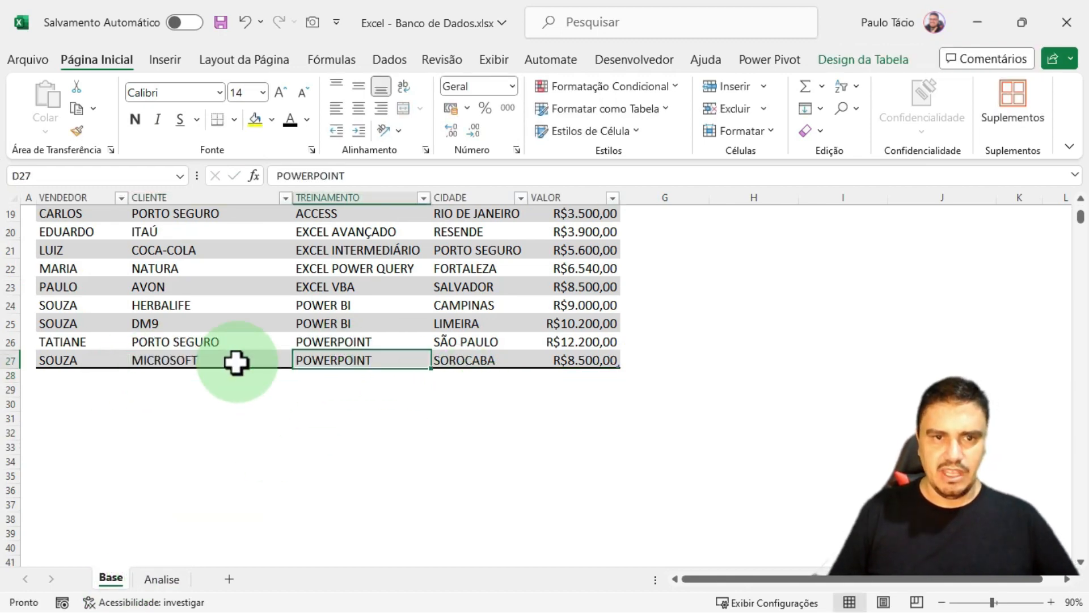
text(EXCEL INTERMEDIÁRIO)
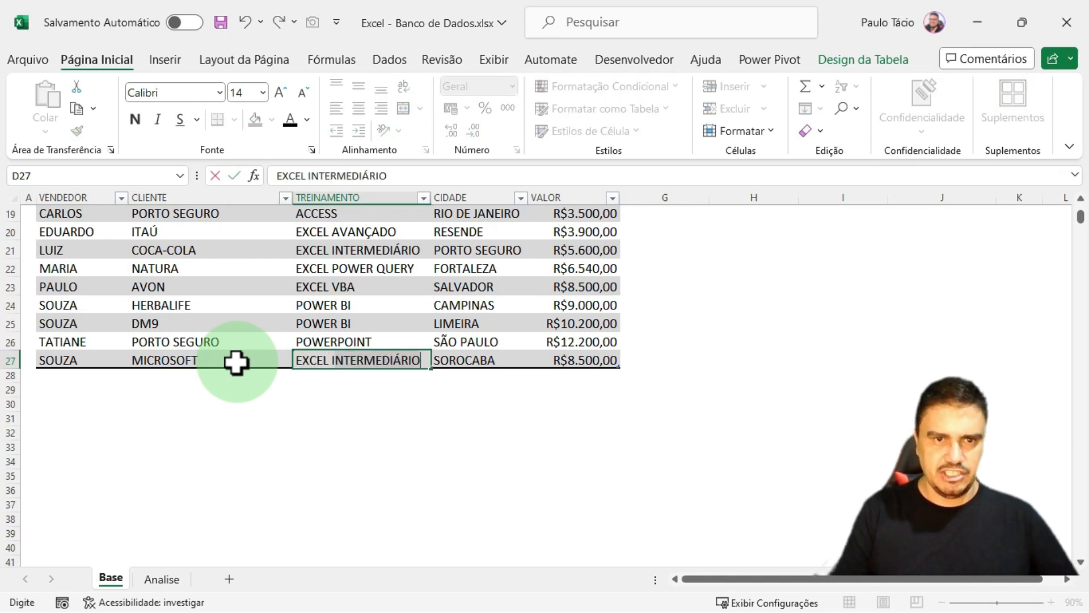
key(Return)
key(Up)
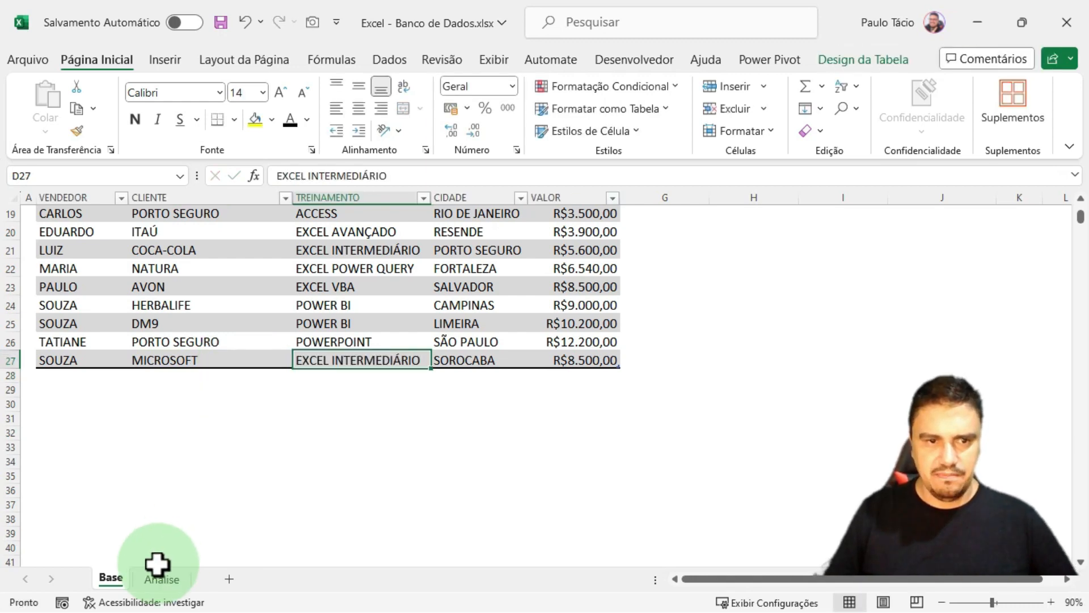
Step: Return to the Analise sheet and compare the totals in D8 and D14 with the pasted values in F8:F9
click(163, 584)
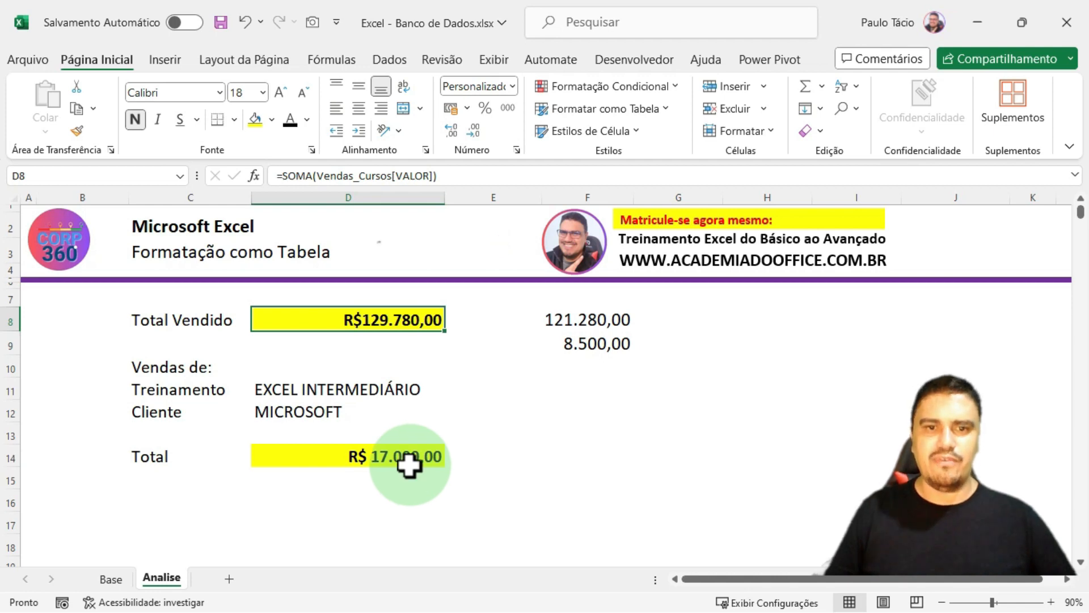
drag(574, 318, 574, 353)
click(565, 451)
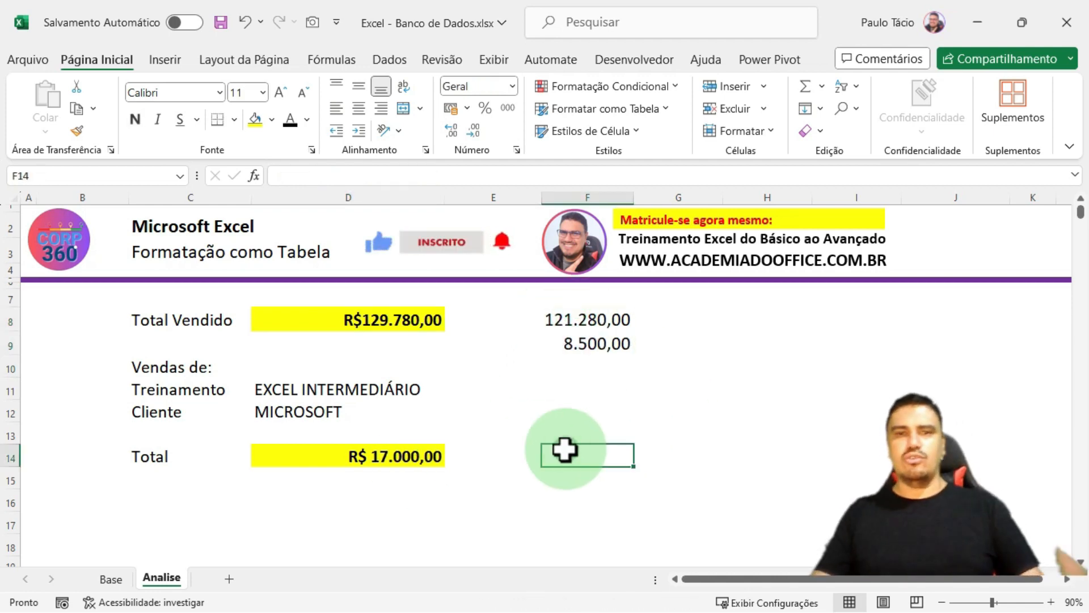